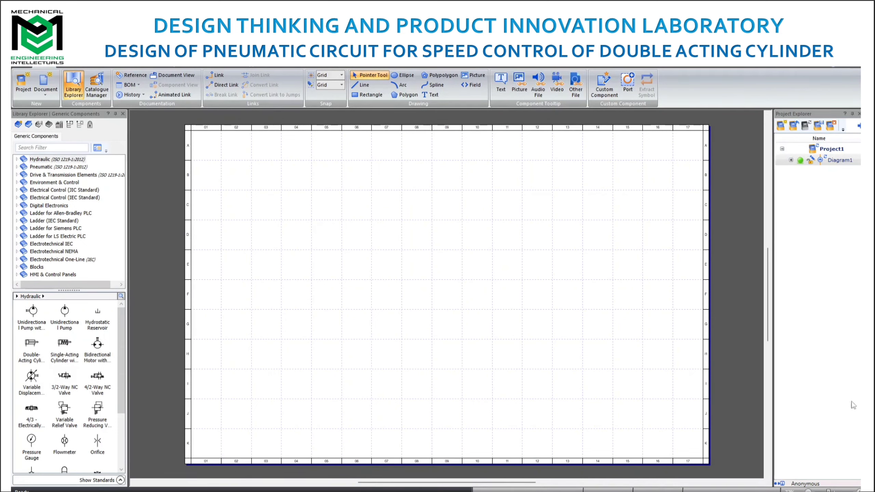
Place a pneumatic Fixed Displacement Compressor without Input Port in the lower-left area of the diagram
{"action": "left_click", "coordinate": [25, 161]}
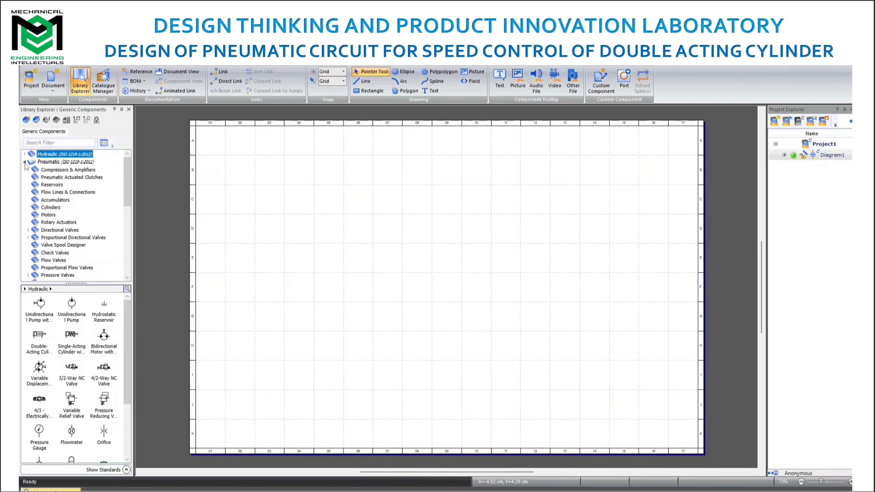
{"action": "left_click", "coordinate": [60, 170]}
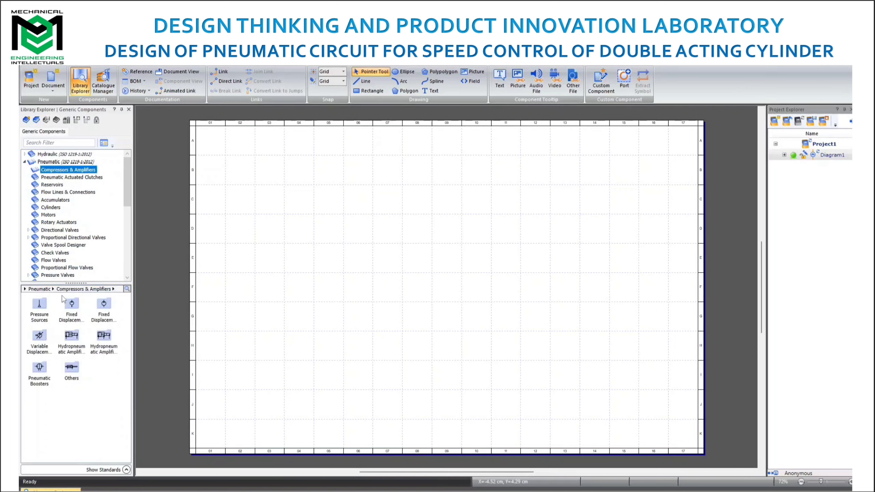
{"action": "left_click", "coordinate": [72, 304]}
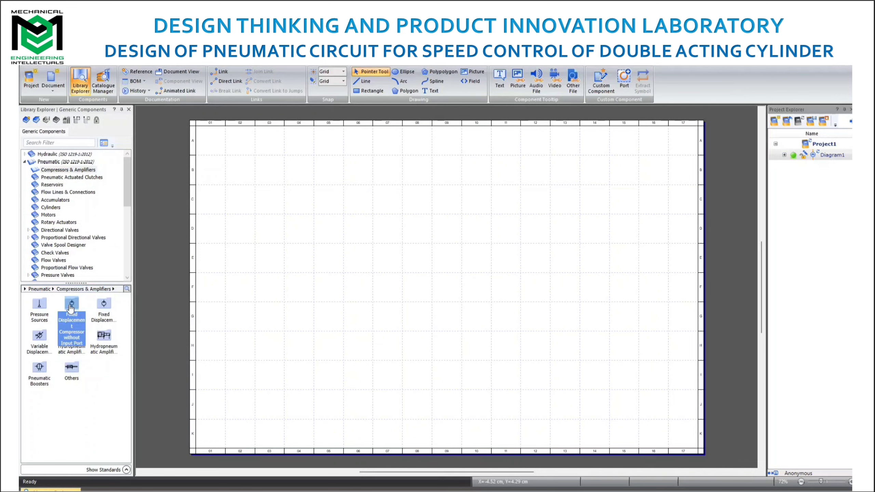
{"action": "left_click_drag", "start_coordinate": [71, 308], "coordinate": [291, 326]}
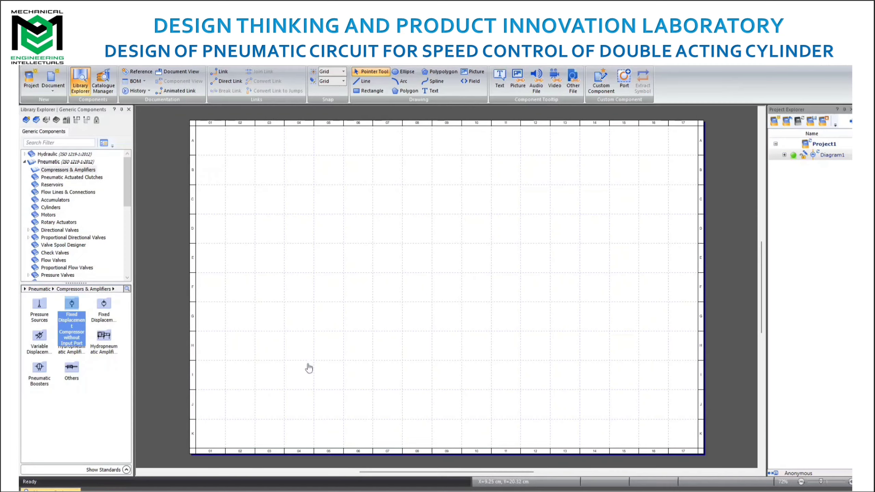
{"action": "left_click_drag", "start_coordinate": [298, 374], "coordinate": [299, 376]}
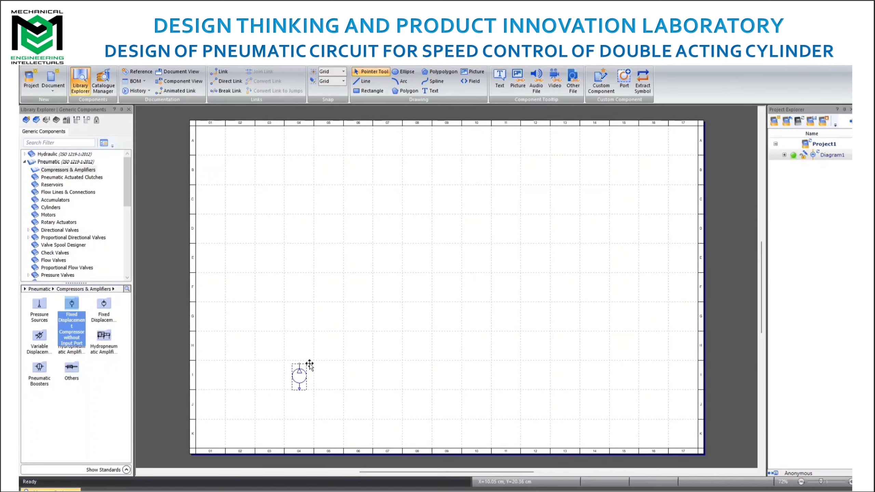
{"action": "scroll", "coordinate": [322, 363], "scroll_direction": "up", "scroll_amount": 2}
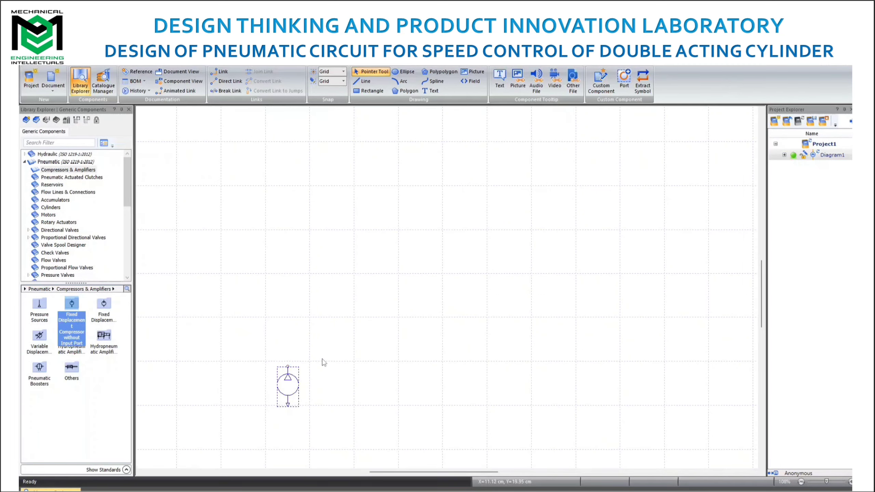
{"action": "scroll", "coordinate": [323, 362], "scroll_direction": "up", "scroll_amount": 2}
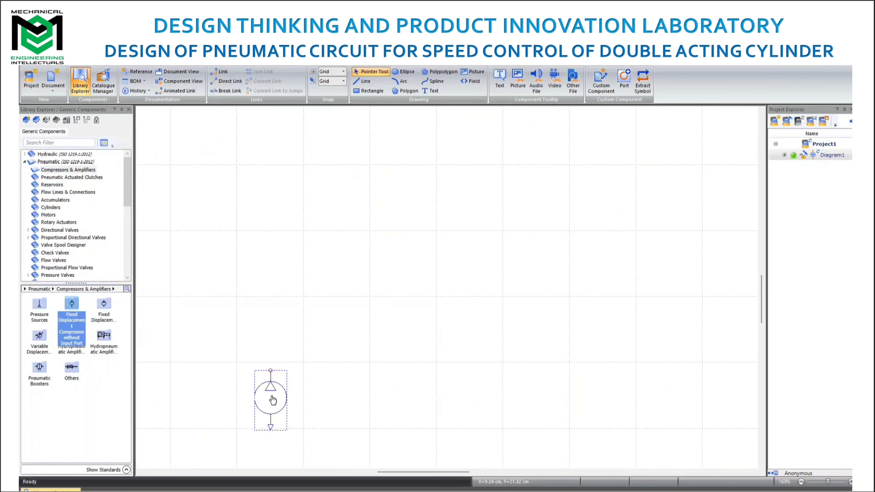
{"action": "left_click_drag", "start_coordinate": [271, 399], "coordinate": [273, 399]}
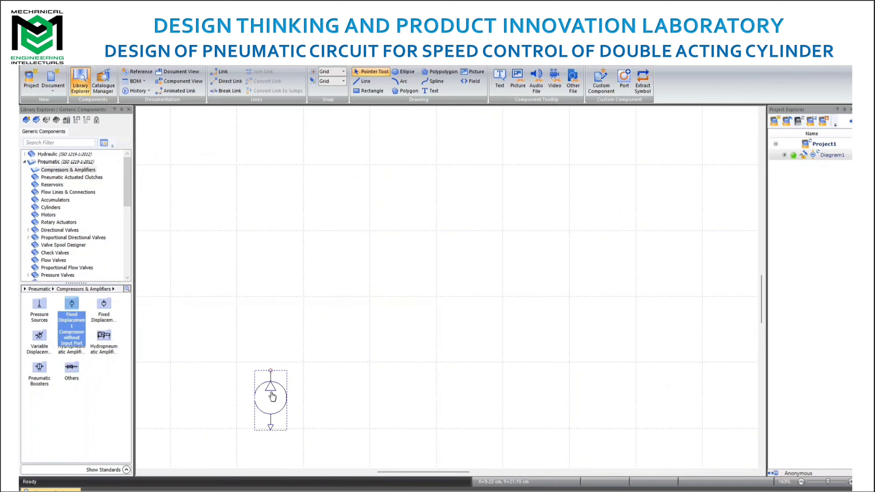
{"action": "left_click", "coordinate": [345, 388]}
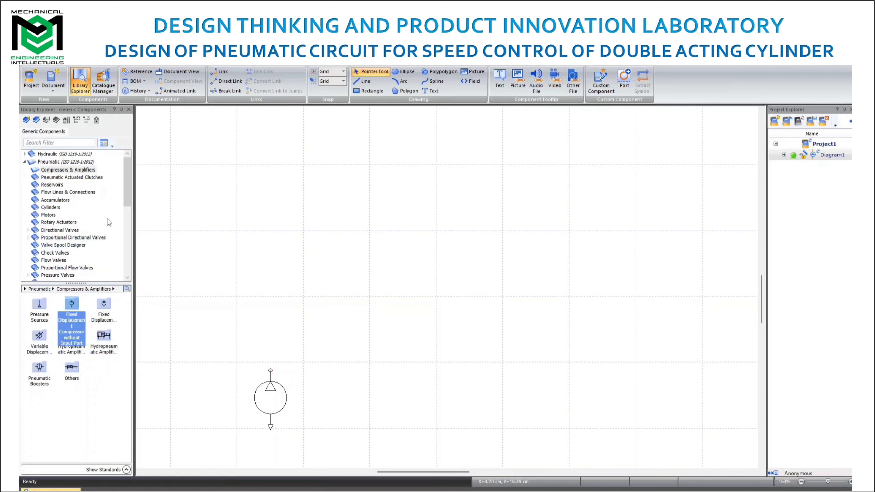
Add a pneumatic Conditioning Unit (FRL) from the fluid conditioning components above the compressor
{"action": "left_click_drag", "start_coordinate": [129, 192], "coordinate": [124, 234]}
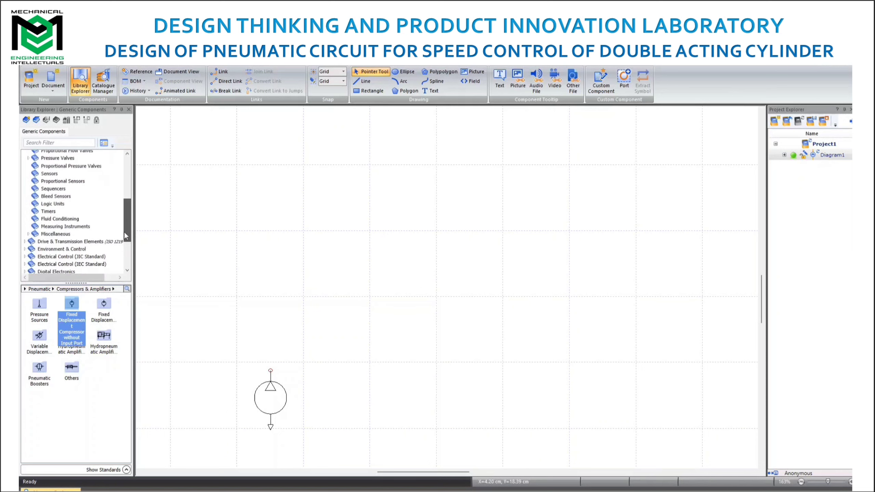
{"action": "left_click", "coordinate": [67, 219]}
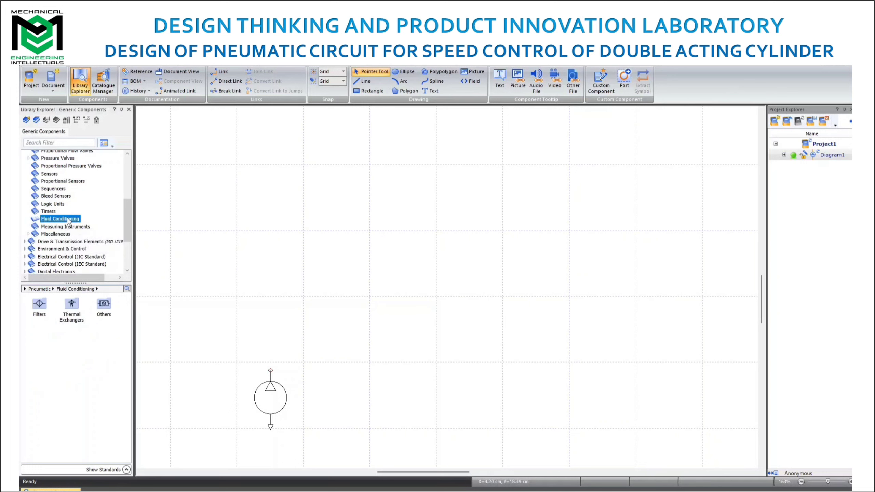
{"action": "left_click", "coordinate": [105, 305]}
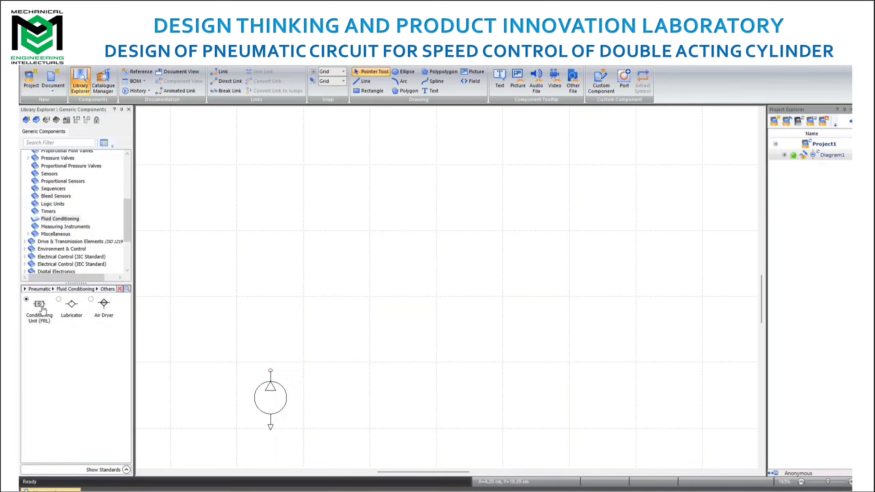
{"action": "left_click_drag", "start_coordinate": [42, 310], "coordinate": [297, 309]}
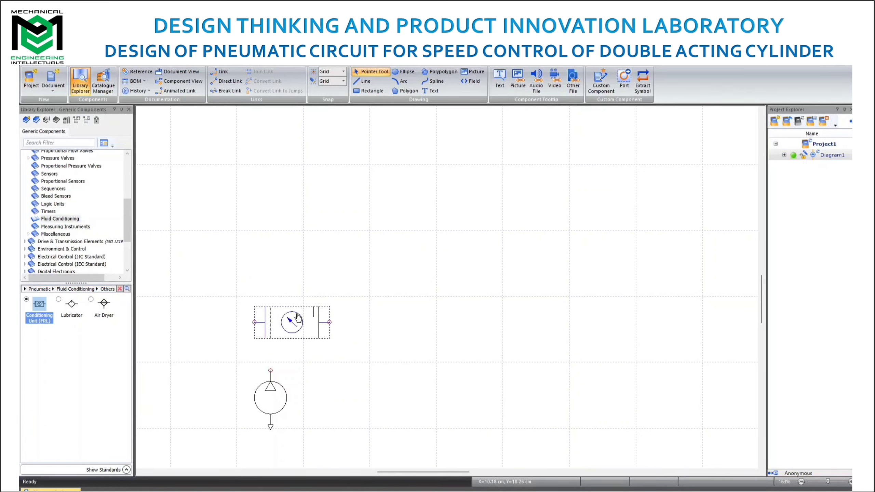
Rotate the conditioning unit left and attach its lower port directly to the compressor's outlet
{"action": "right_click", "coordinate": [299, 317]}
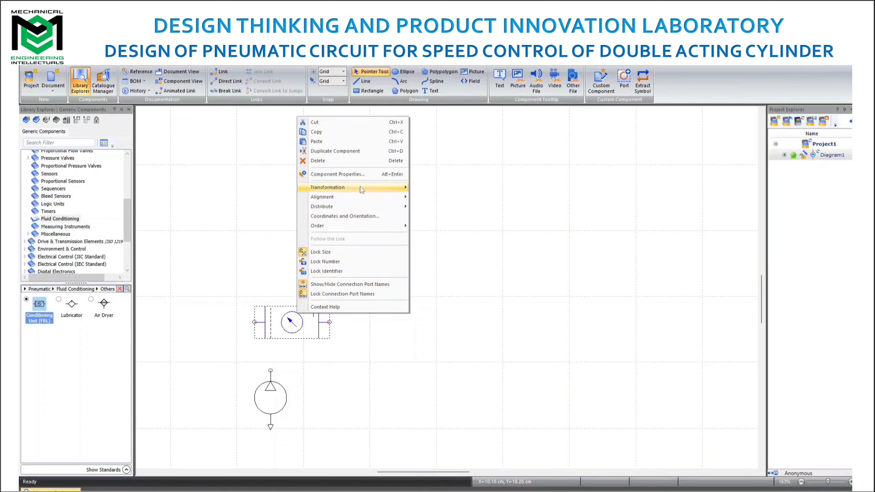
{"action": "mouse_move", "coordinate": [364, 190]}
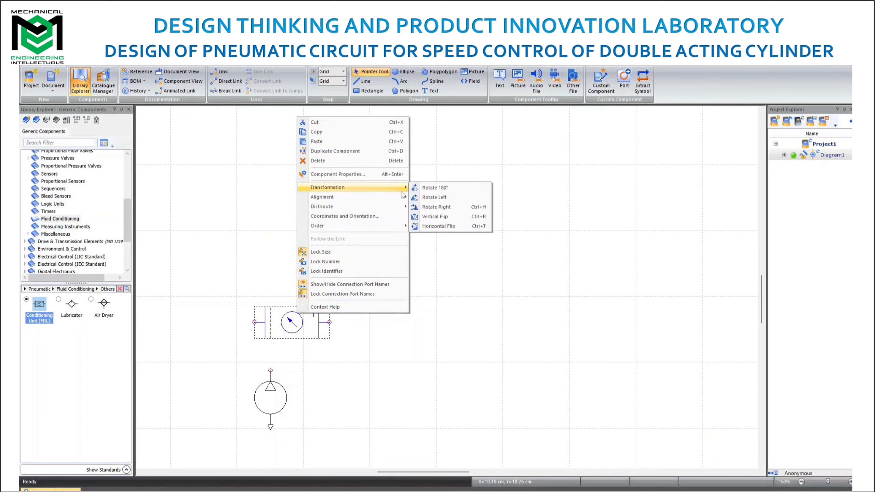
{"action": "left_click", "coordinate": [437, 197]}
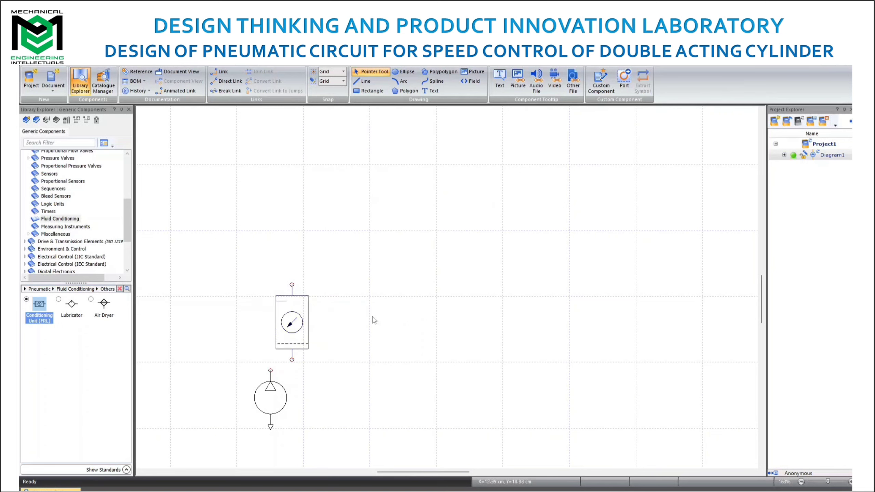
{"action": "left_click_drag", "start_coordinate": [288, 329], "coordinate": [271, 341]}
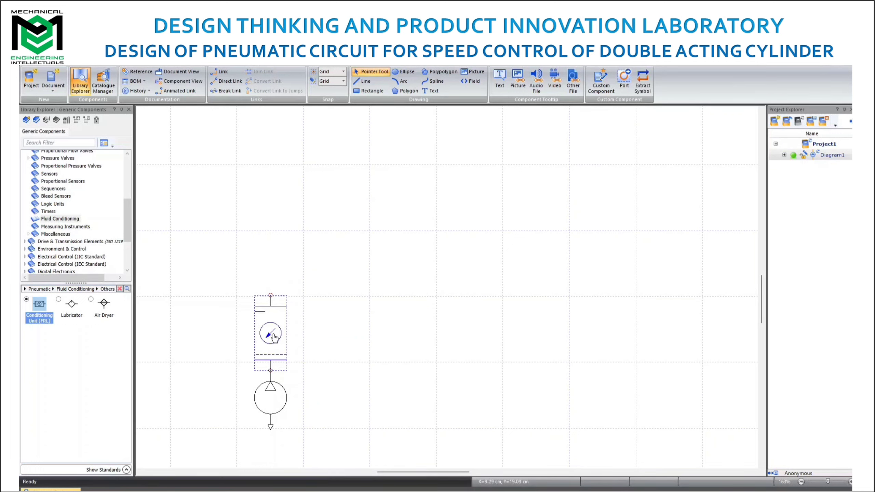
{"action": "left_click", "coordinate": [334, 337]}
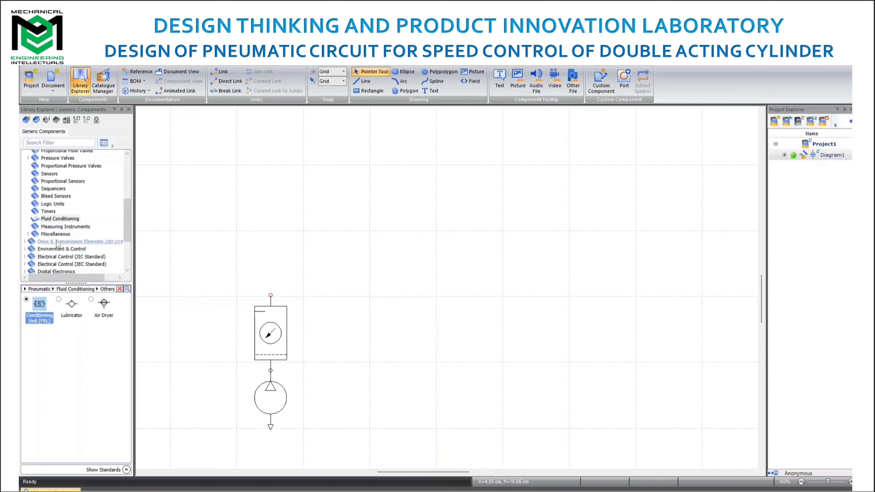
Add an ISO 1219-1:1991 pneumatic Relief Valve to the left of the conditioning unit
{"action": "scroll", "coordinate": [47, 179], "scroll_direction": "up", "scroll_amount": 1}
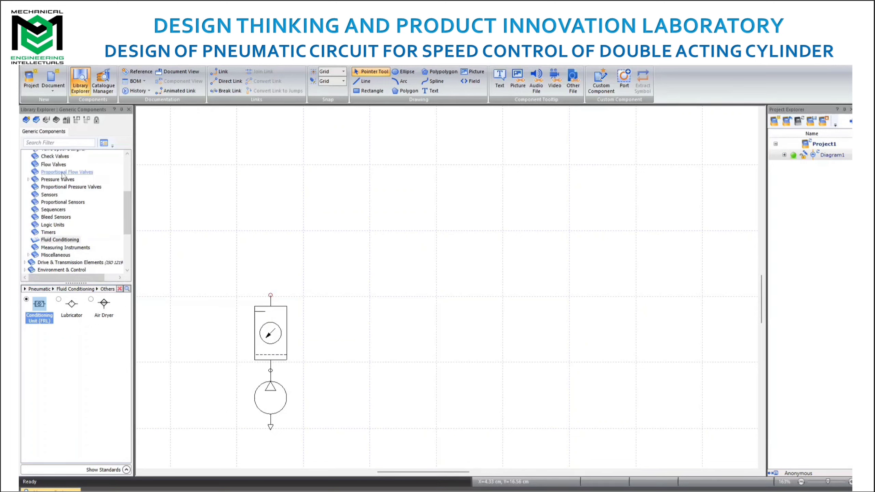
{"action": "left_click", "coordinate": [27, 179]}
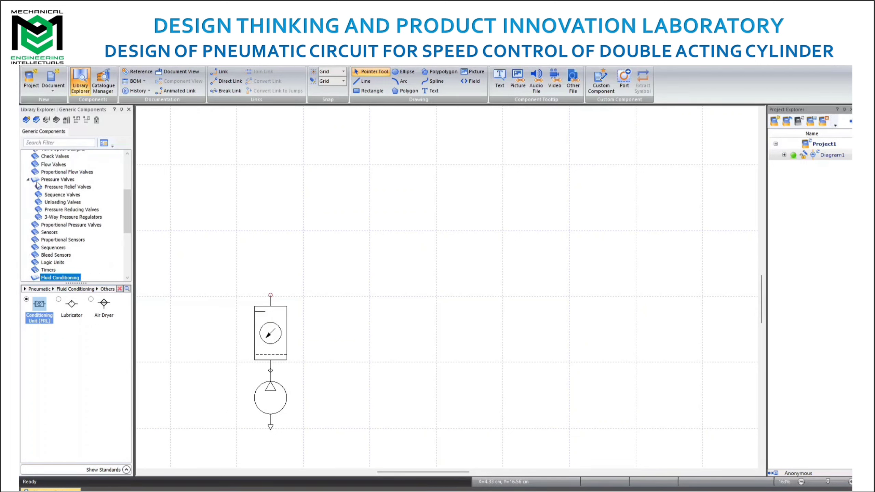
{"action": "left_click", "coordinate": [64, 189]}
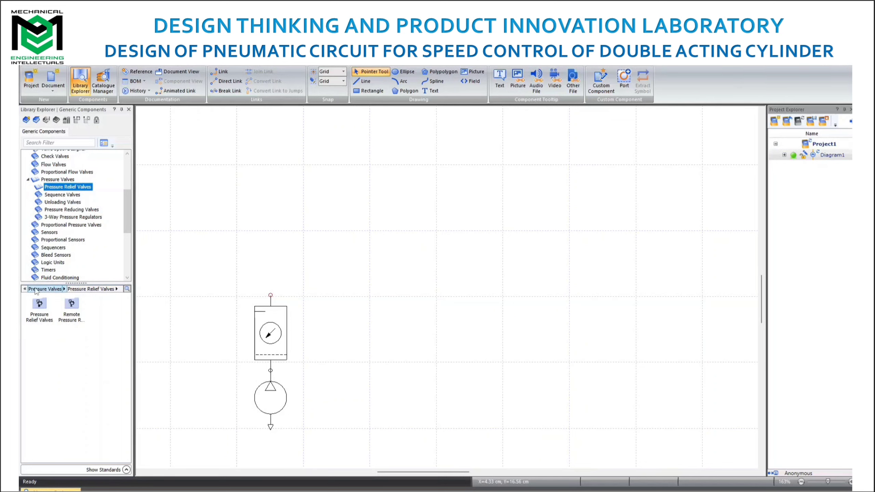
{"action": "double_click", "coordinate": [38, 303]}
{"action": "left_click", "coordinate": [103, 305]}
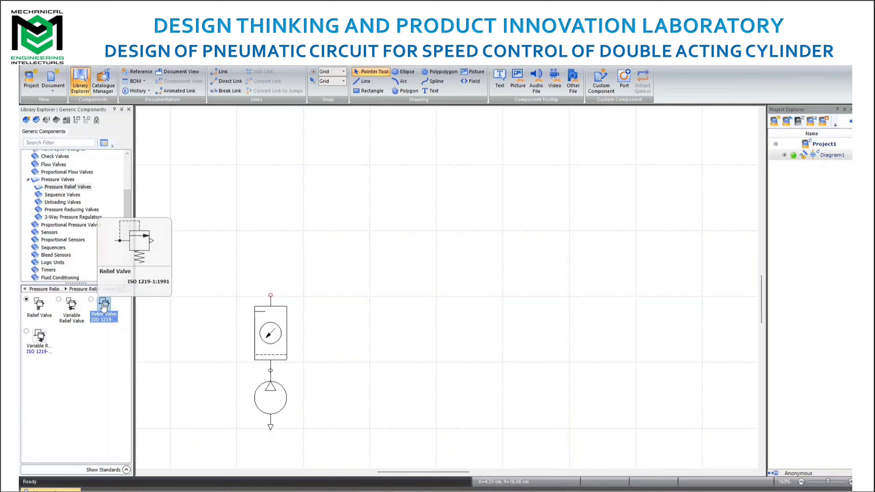
{"action": "left_click_drag", "start_coordinate": [103, 305], "coordinate": [206, 277]}
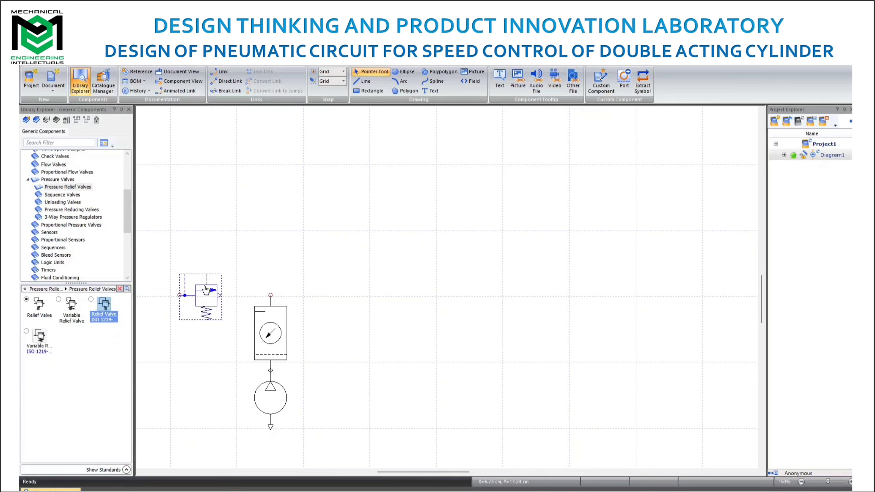
Rotate the relief valve 180° and link its port to the conditioning unit's upper port
{"action": "right_click", "coordinate": [205, 293]}
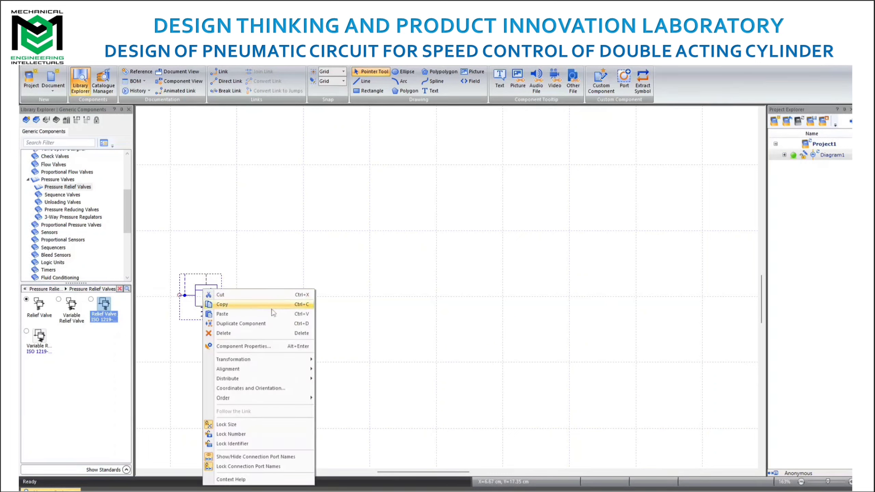
{"action": "mouse_move", "coordinate": [278, 362]}
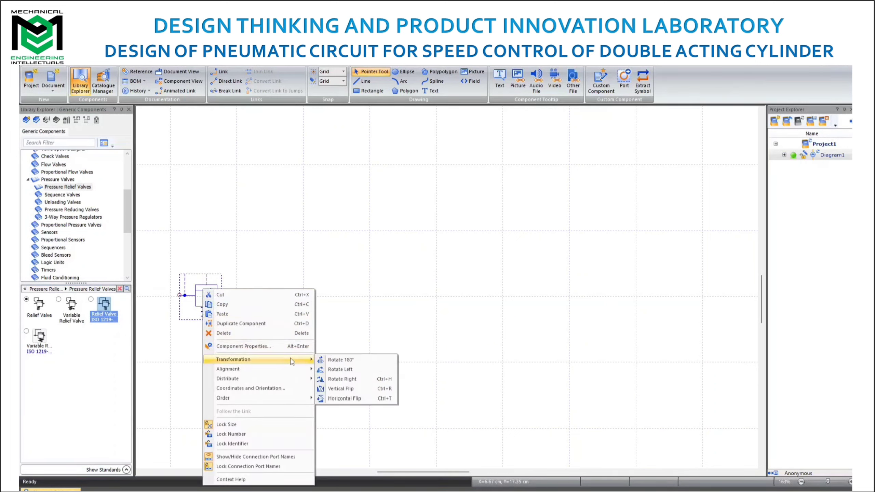
{"action": "left_click", "coordinate": [345, 360]}
{"action": "left_click", "coordinate": [206, 333]}
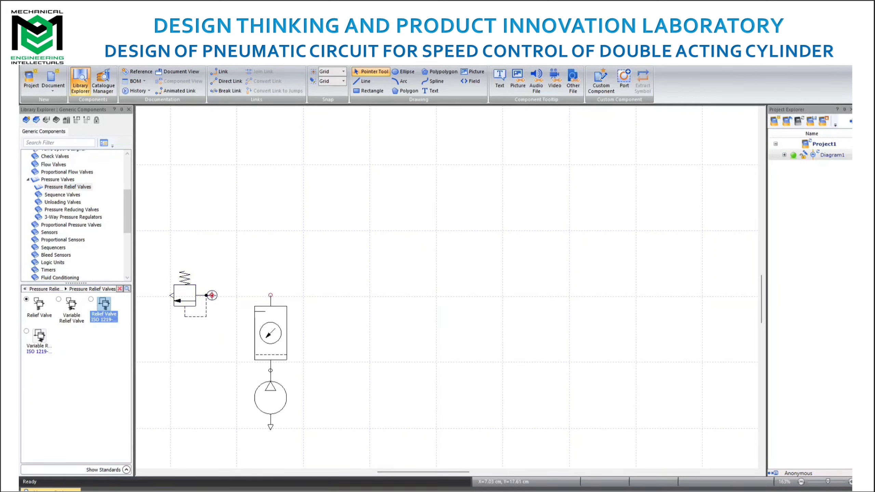
{"action": "left_click_drag", "start_coordinate": [212, 295], "coordinate": [269, 295]}
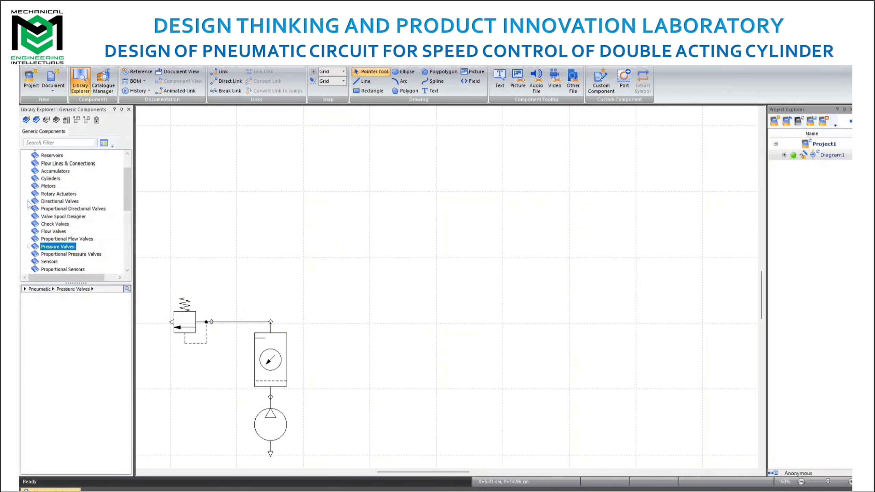
Place a manually operated 4/2-way directional valve above the conditioning unit and link its lower-left port to the unit's upper port
{"action": "left_click", "coordinate": [29, 203]}
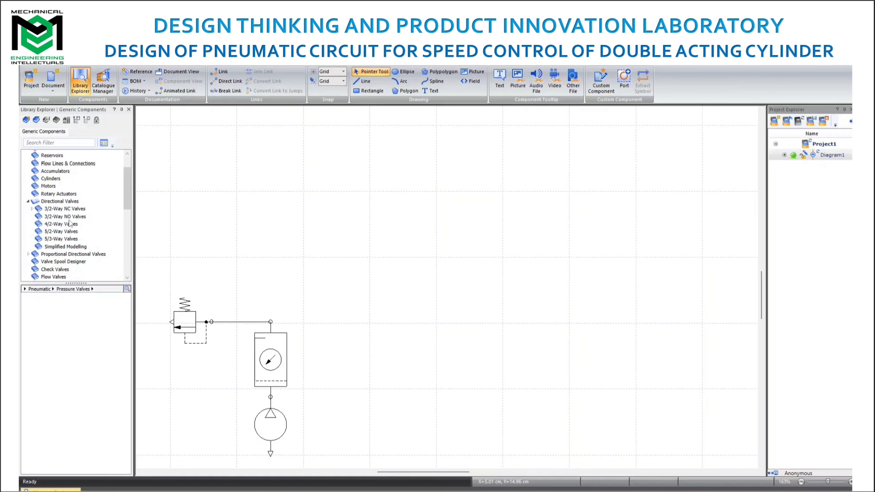
{"action": "left_click", "coordinate": [55, 224]}
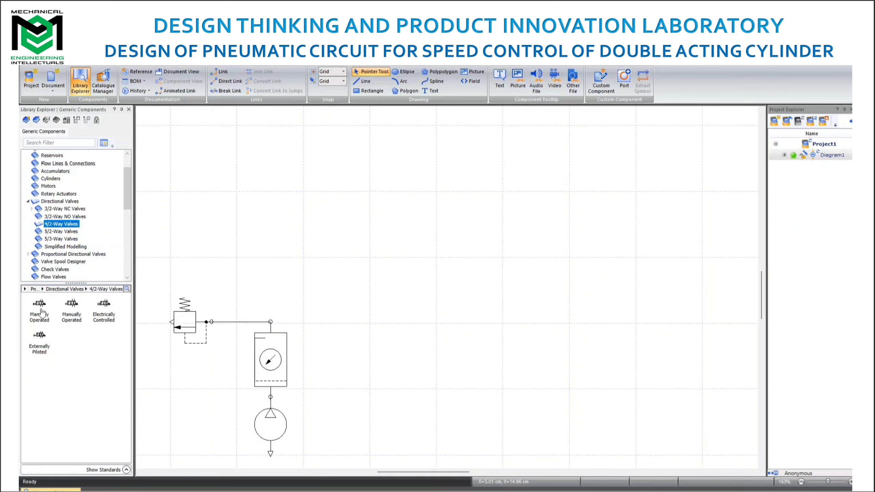
{"action": "left_click_drag", "start_coordinate": [42, 312], "coordinate": [269, 252]}
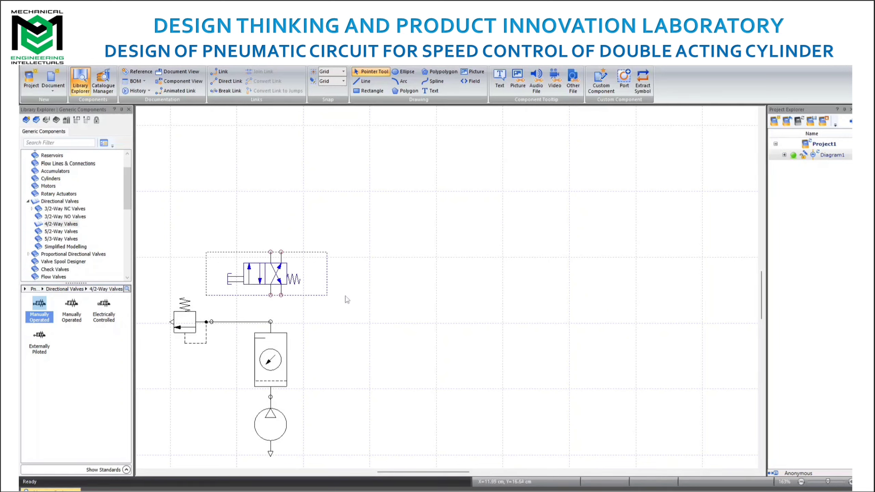
{"action": "left_click", "coordinate": [369, 327]}
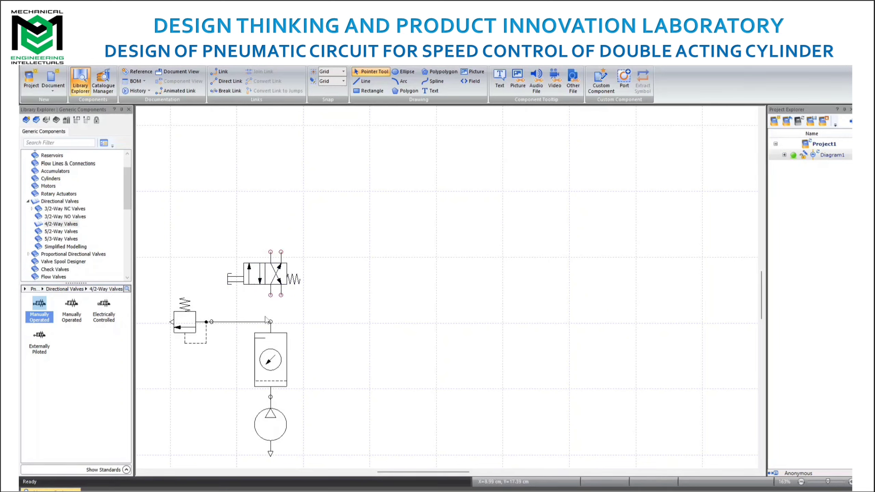
{"action": "left_click_drag", "start_coordinate": [270, 320], "coordinate": [270, 295]}
Attach a pneumatic Exhaust from Flow Lines & Connections to the lower-right port of the 4/2-way directional valve
{"action": "double_click", "coordinate": [59, 201]}
{"action": "mouse_move", "coordinate": [127, 206]}
{"action": "left_mouse_down"}
{"action": "mouse_move", "coordinate": [128, 217]}
{"action": "mouse_move", "coordinate": [129, 200]}
{"action": "left_mouse_up"}
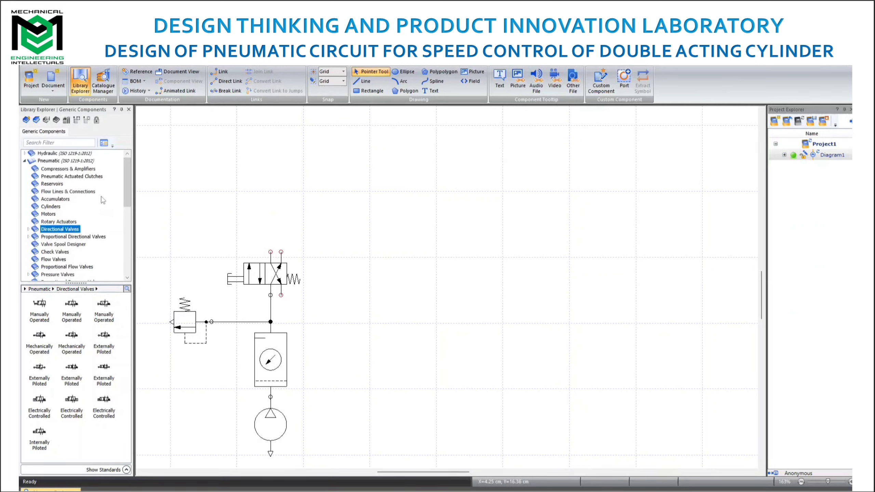
{"action": "left_click", "coordinate": [85, 193]}
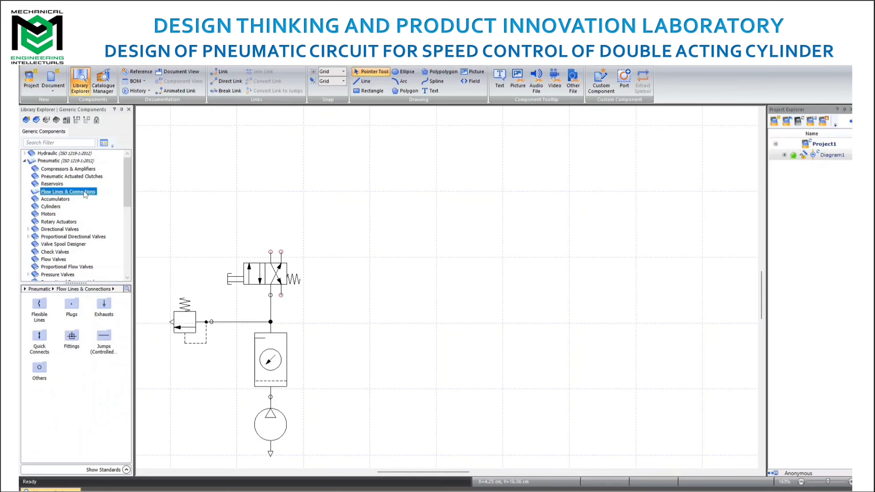
{"action": "left_click", "coordinate": [106, 309]}
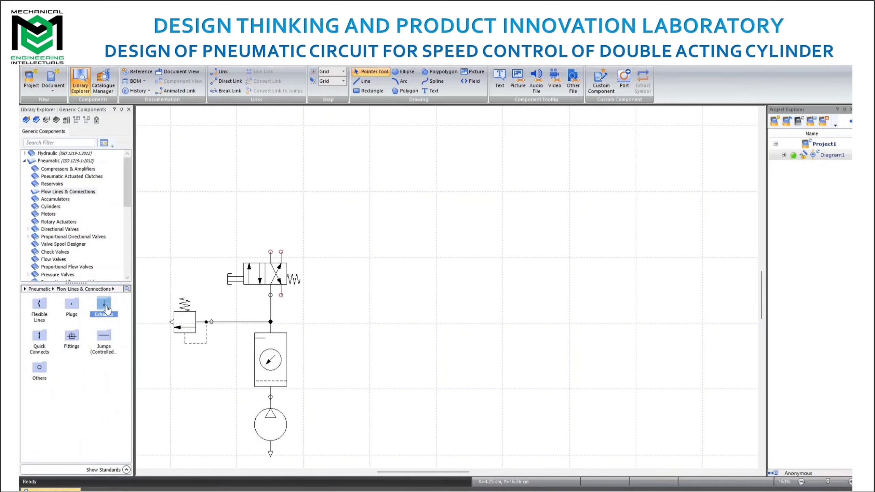
{"action": "double_click", "coordinate": [107, 309]}
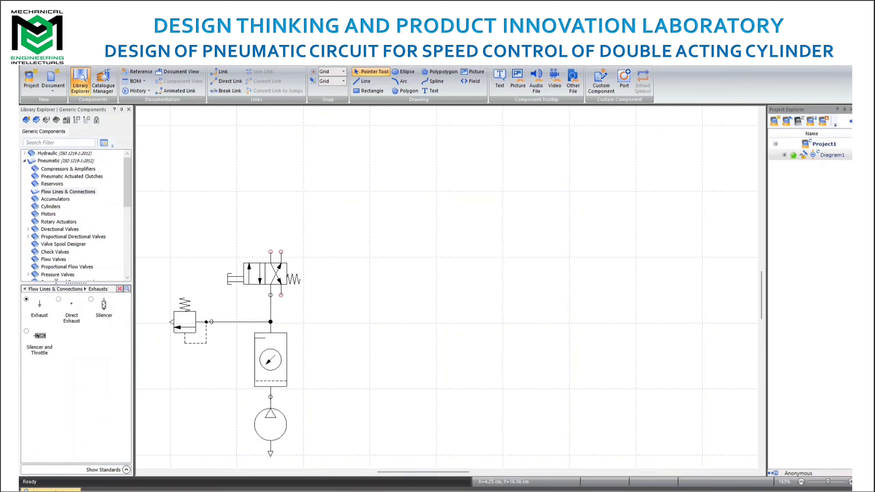
{"action": "left_click_drag", "start_coordinate": [39, 305], "coordinate": [285, 305]}
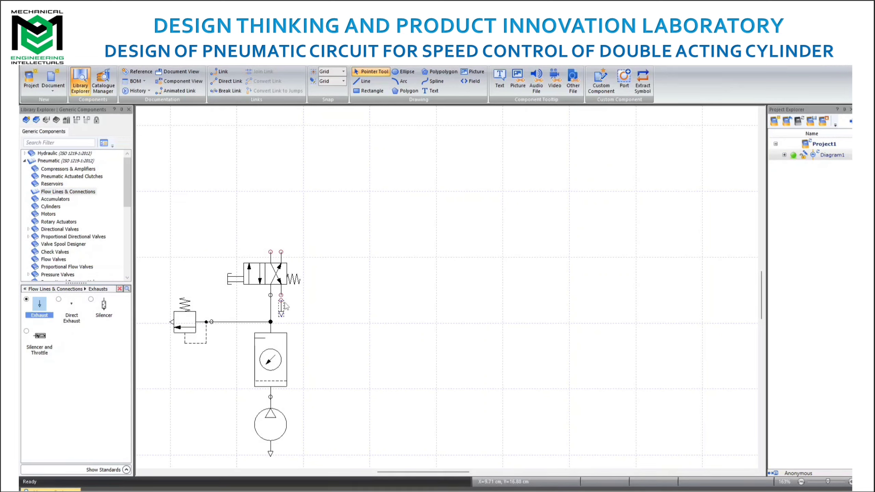
{"action": "left_click", "coordinate": [302, 310]}
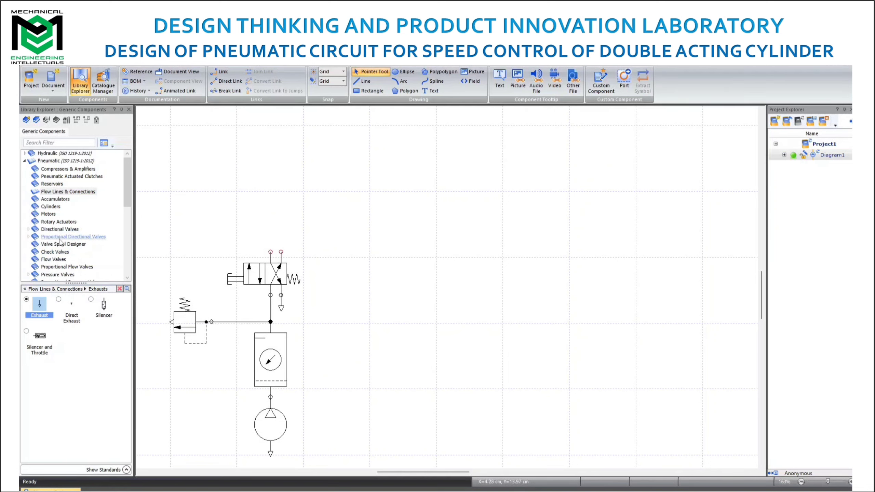
Add a pneumatic non-return Check Valve above the directional valve, rotate it 180° and offset it slightly left of the valve's upper ports
{"action": "left_click", "coordinate": [56, 253]}
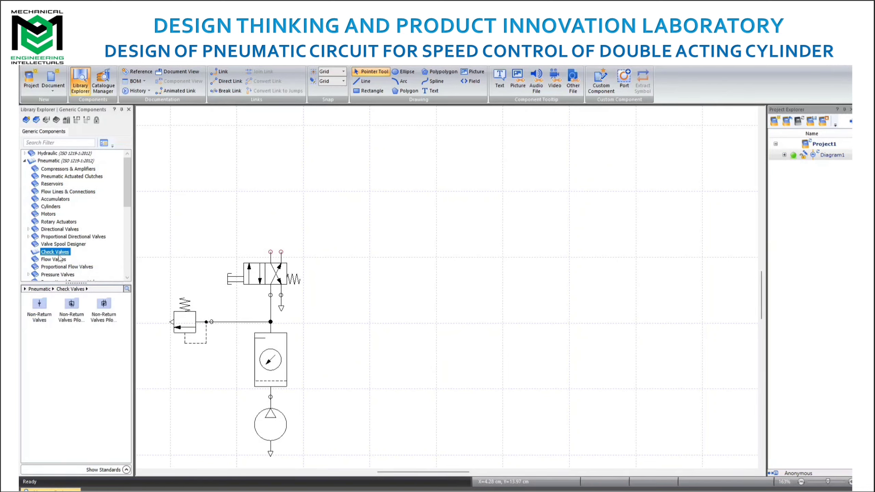
{"action": "double_click", "coordinate": [39, 304]}
{"action": "left_click_drag", "start_coordinate": [39, 304], "coordinate": [215, 251]}
{"action": "left_click_drag", "start_coordinate": [232, 229], "coordinate": [266, 198]}
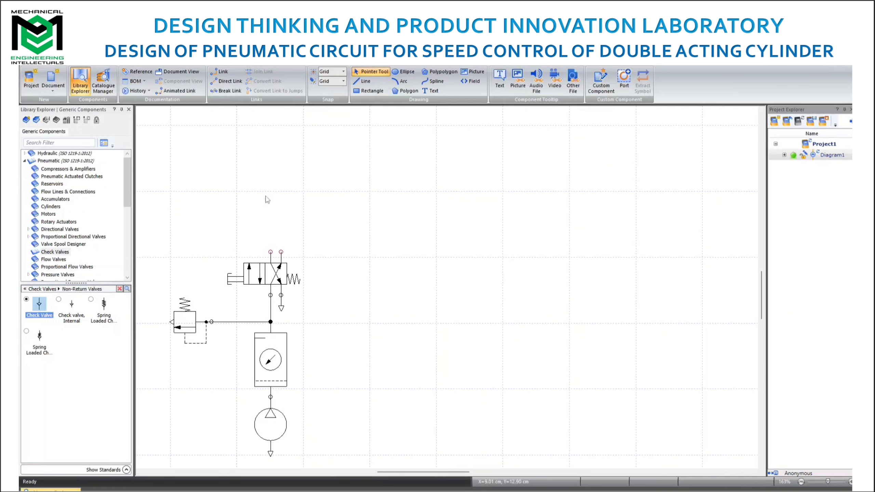
{"action": "right_click", "coordinate": [266, 213]}
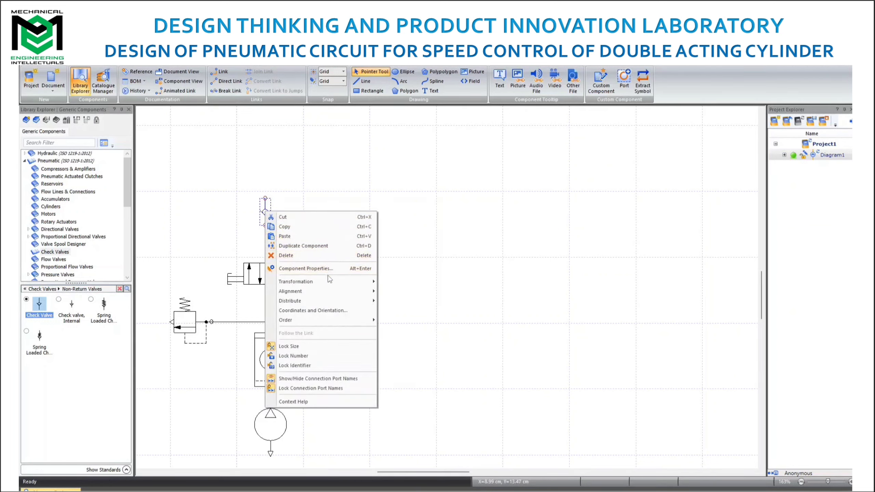
{"action": "mouse_move", "coordinate": [328, 281]}
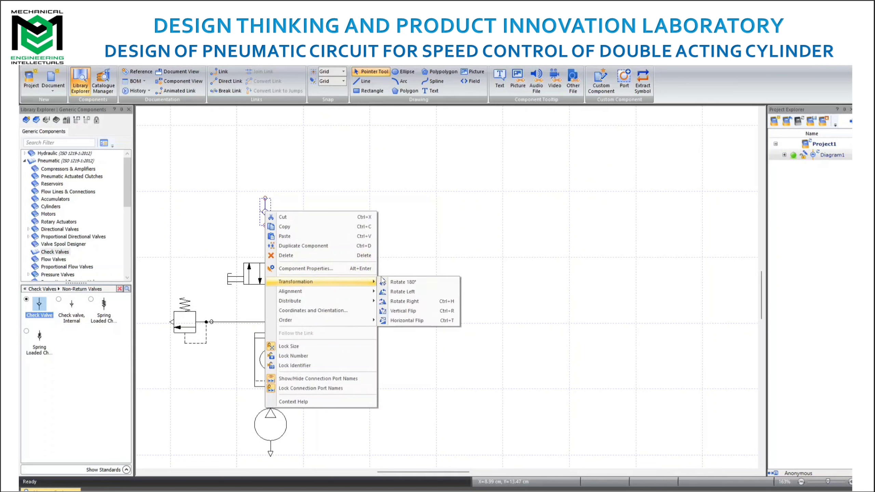
{"action": "left_click", "coordinate": [408, 283]}
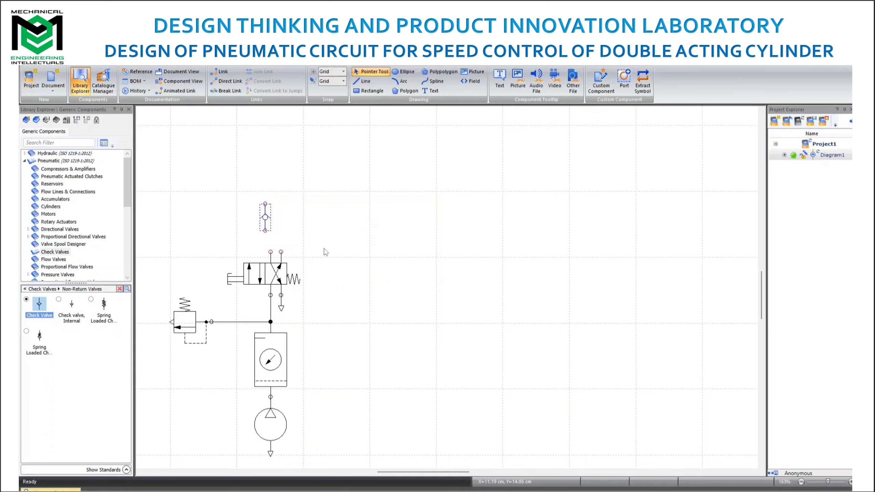
{"action": "left_click_drag", "start_coordinate": [266, 222], "coordinate": [254, 212]}
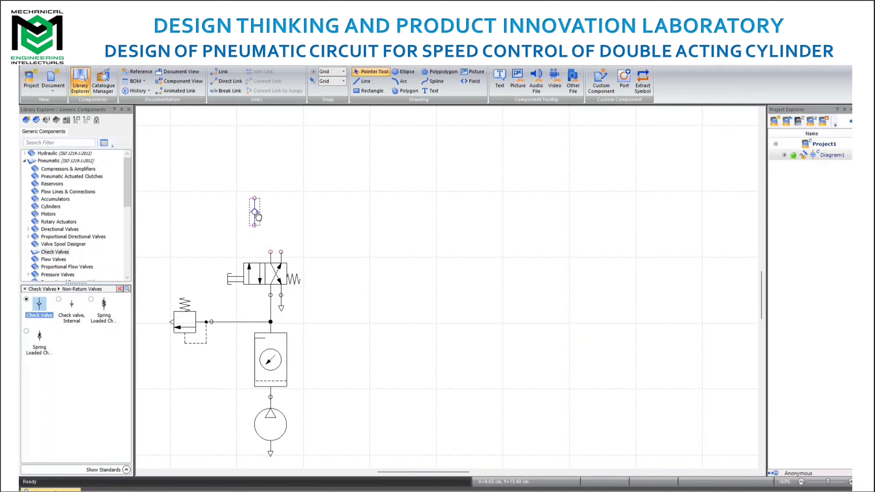
{"action": "left_click", "coordinate": [296, 232]}
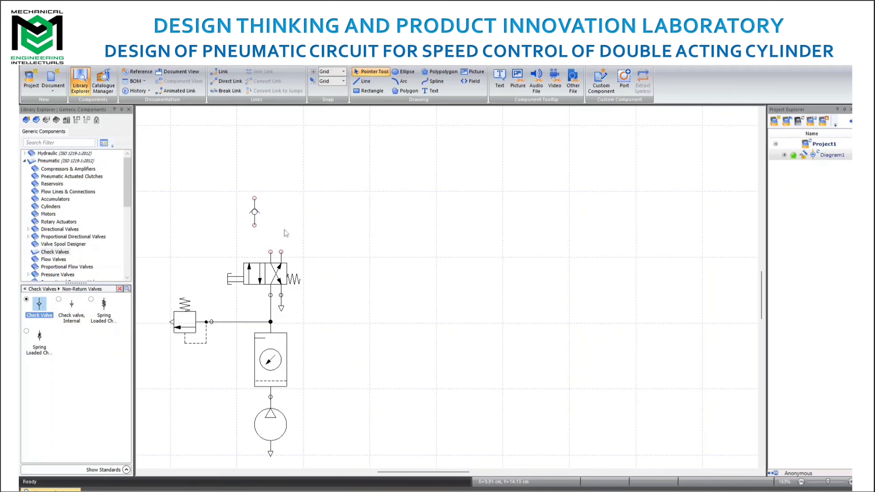
Add a Variable Throttle Valve beside the check valve, link the two in parallel and connect them to the directional valve's upper-left port
{"action": "left_click", "coordinate": [53, 259]}
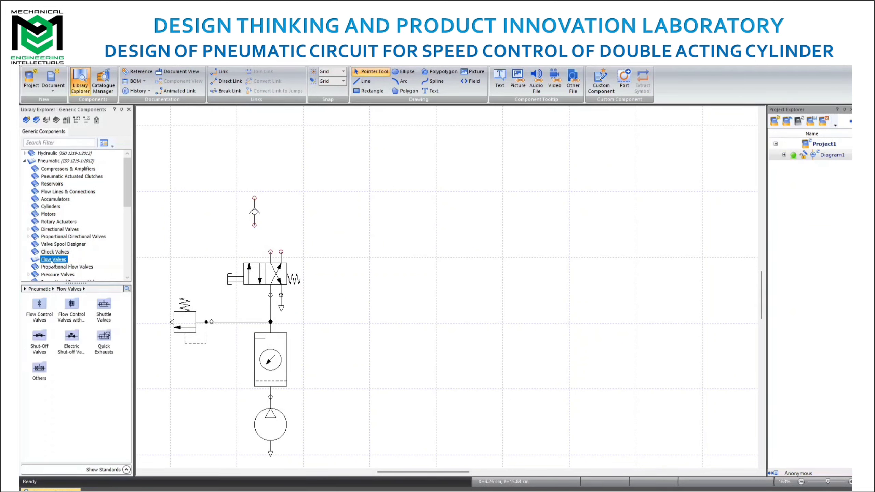
{"action": "double_click", "coordinate": [40, 306]}
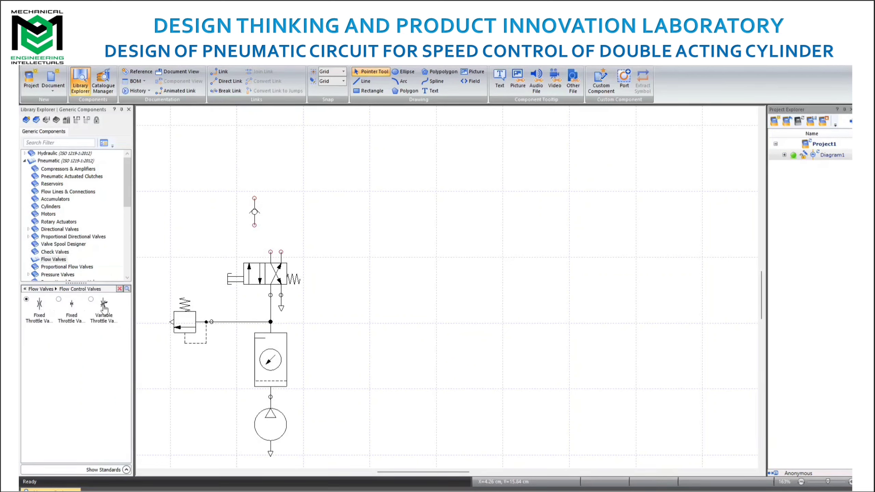
{"action": "left_click_drag", "start_coordinate": [104, 307], "coordinate": [277, 201]}
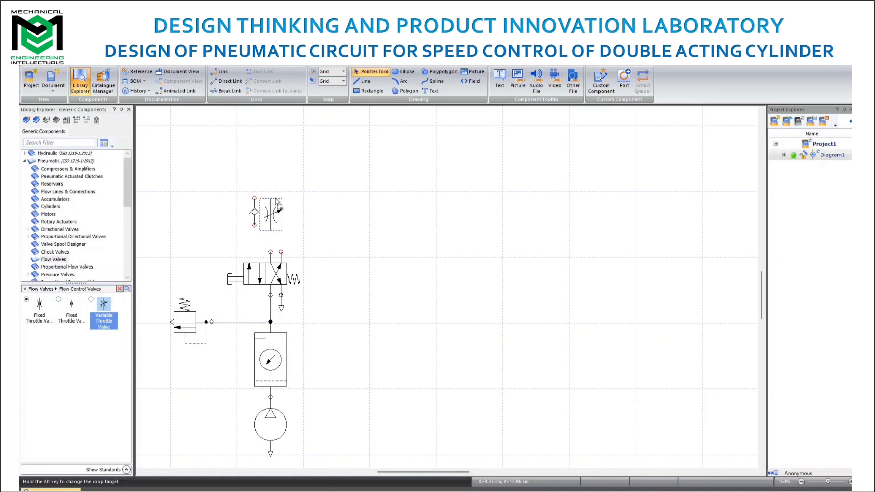
{"action": "left_click_drag", "start_coordinate": [277, 201], "coordinate": [277, 202]}
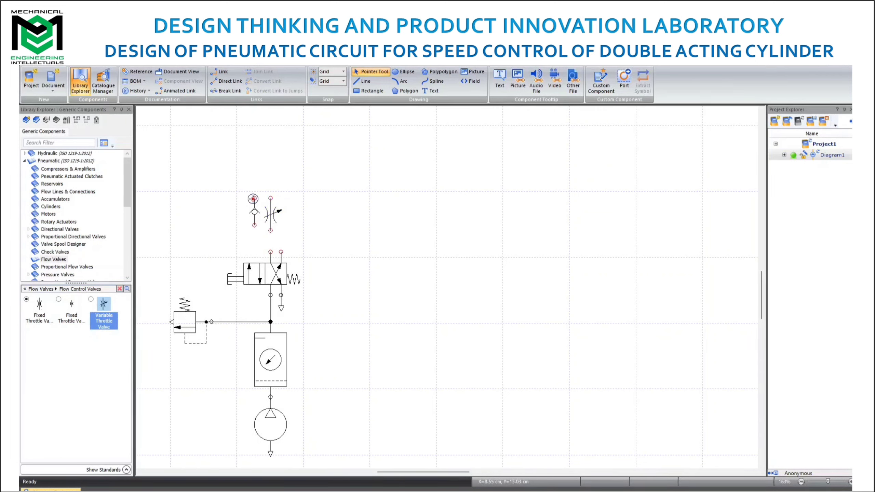
{"action": "left_click_drag", "start_coordinate": [255, 198], "coordinate": [269, 199]}
{"action": "mouse_move", "coordinate": [254, 225]}
{"action": "left_mouse_down"}
{"action": "mouse_move", "coordinate": [254, 235]}
{"action": "mouse_move", "coordinate": [271, 231]}
{"action": "left_mouse_up"}
Attach a Double-Acting Cylinder's left port above the throttle valve and link its right port to the directional valve's upper-right port
{"action": "left_click", "coordinate": [51, 206]}
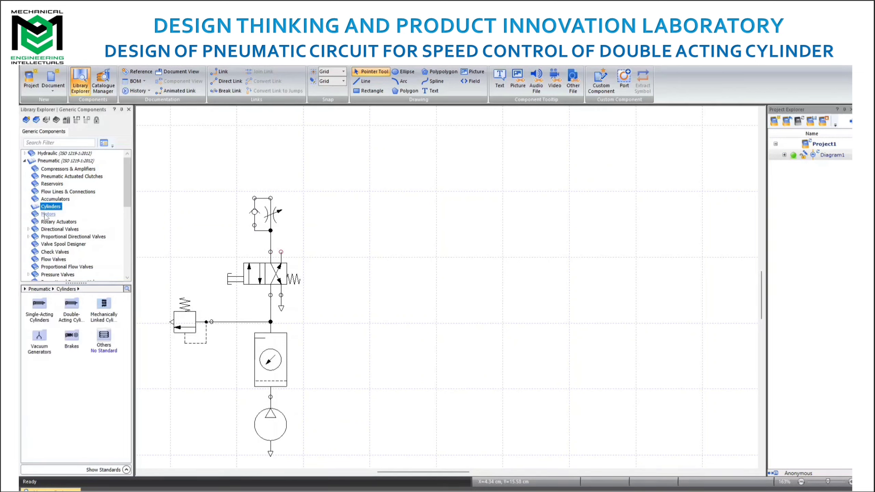
{"action": "double_click", "coordinate": [72, 308]}
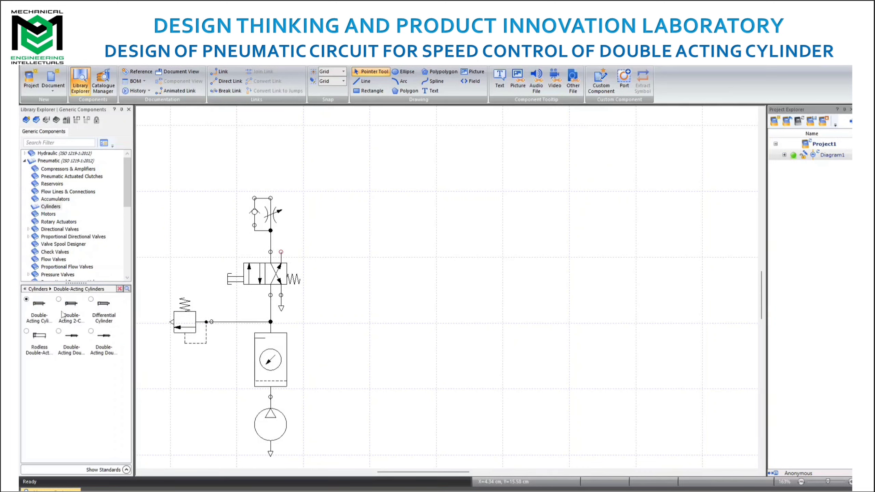
{"action": "left_click_drag", "start_coordinate": [40, 312], "coordinate": [330, 156]}
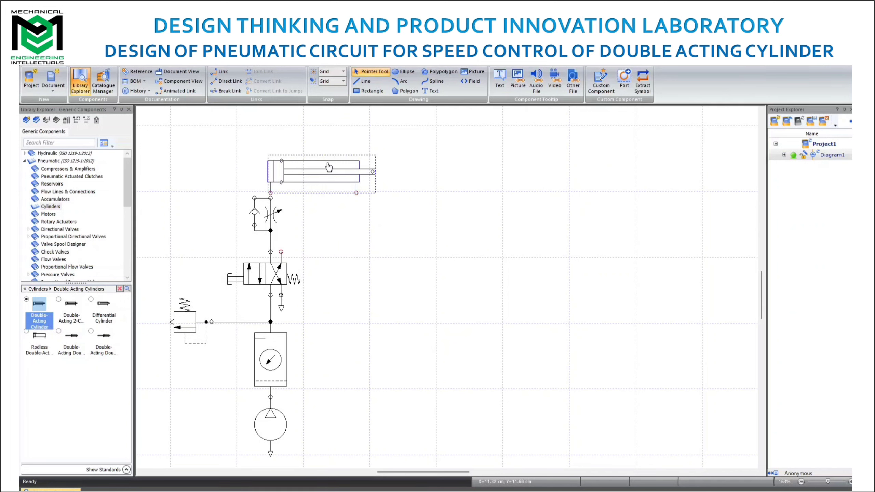
{"action": "left_click", "coordinate": [342, 255]}
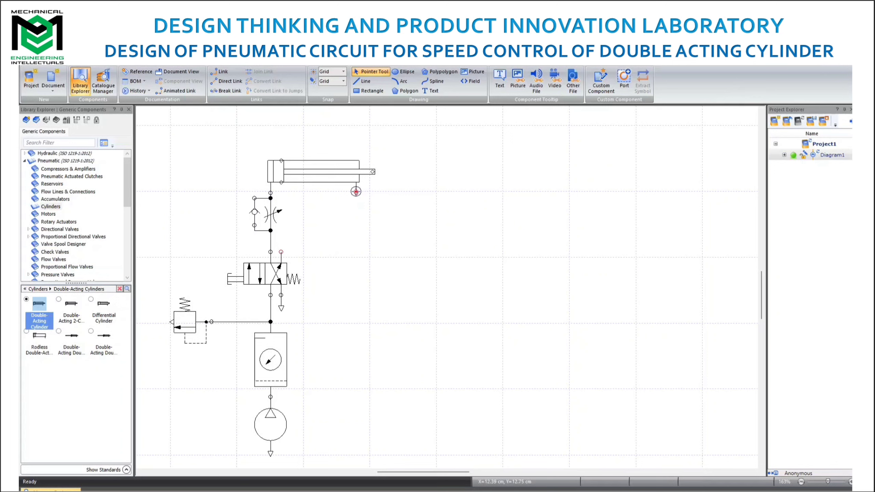
{"action": "mouse_move", "coordinate": [356, 191]}
{"action": "left_mouse_down"}
{"action": "mouse_move", "coordinate": [353, 245]}
{"action": "mouse_move", "coordinate": [282, 252]}
{"action": "left_mouse_up"}
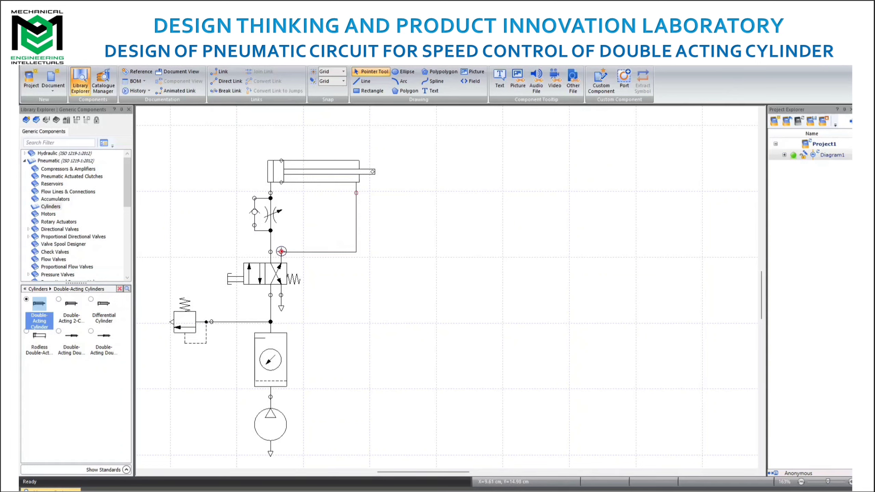
{"action": "left_click_drag", "start_coordinate": [281, 252], "coordinate": [281, 252]}
Place a Pressure Gauge left of the cylinder and link it to the line between the cylinder's left port and the throttle valve
{"action": "left_click_drag", "start_coordinate": [128, 203], "coordinate": [128, 239]}
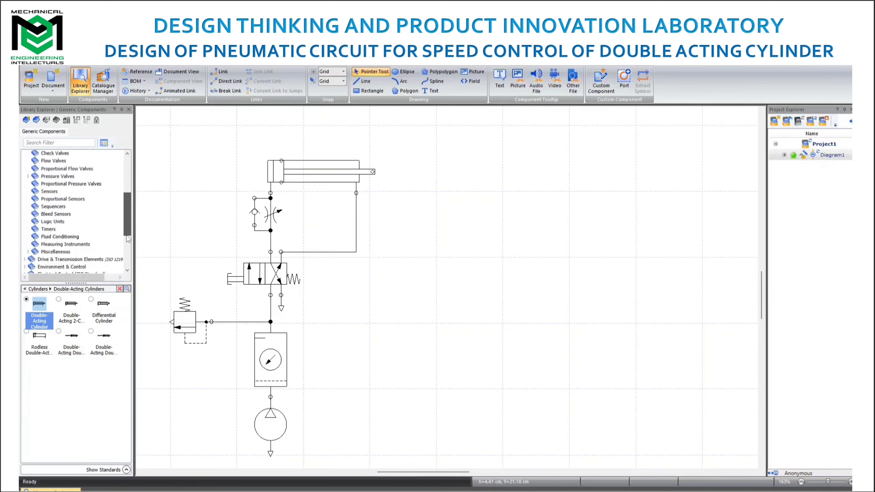
{"action": "left_click", "coordinate": [65, 242]}
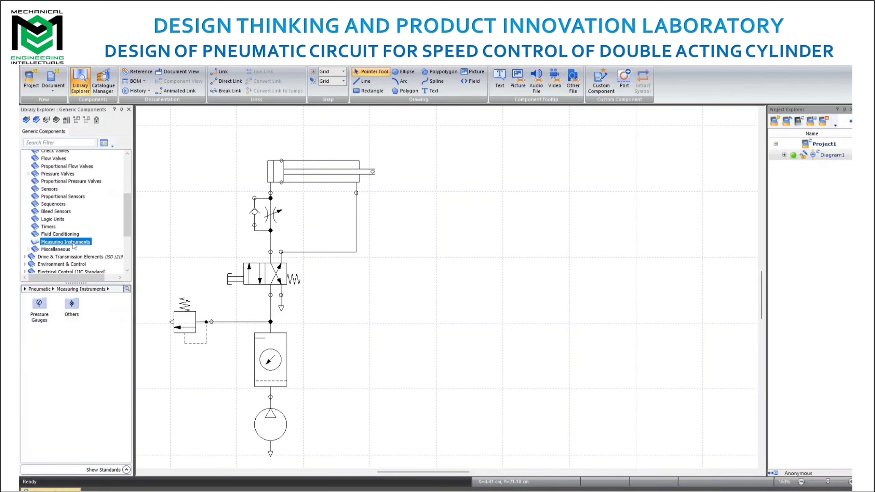
{"action": "double_click", "coordinate": [40, 305]}
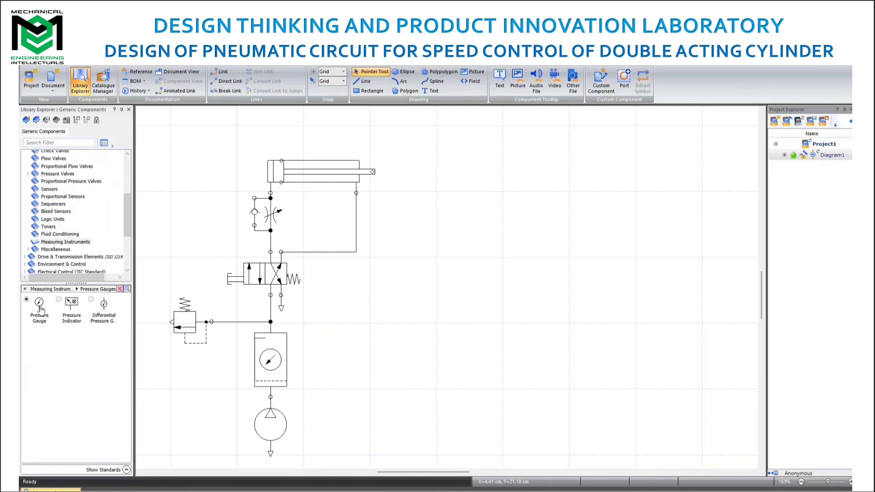
{"action": "left_click_drag", "start_coordinate": [41, 309], "coordinate": [206, 162]}
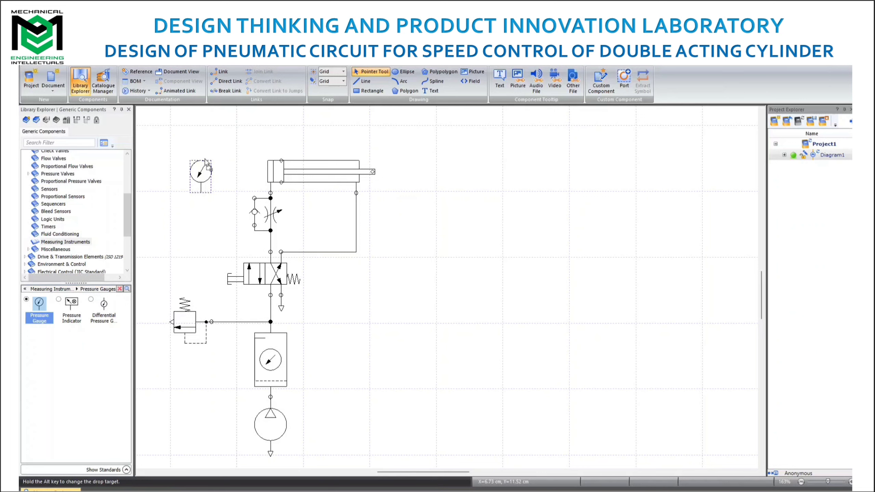
{"action": "left_click_drag", "start_coordinate": [206, 162], "coordinate": [206, 163]}
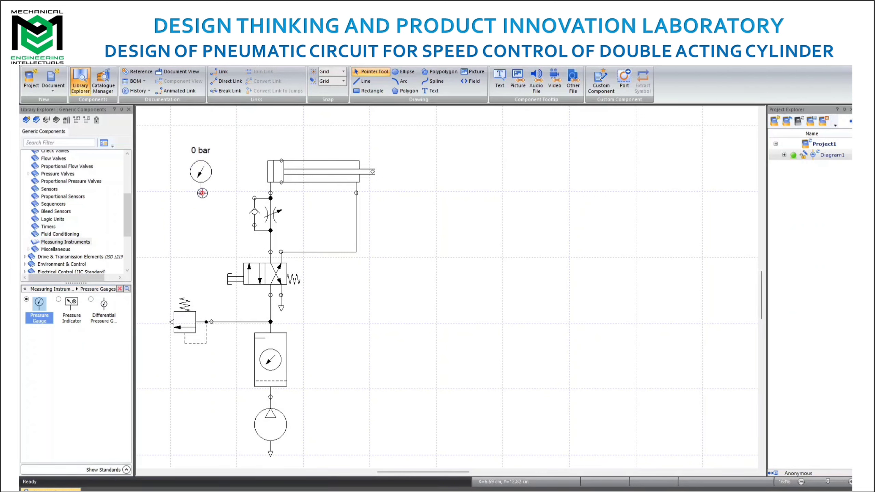
{"action": "left_click_drag", "start_coordinate": [200, 193], "coordinate": [271, 192]}
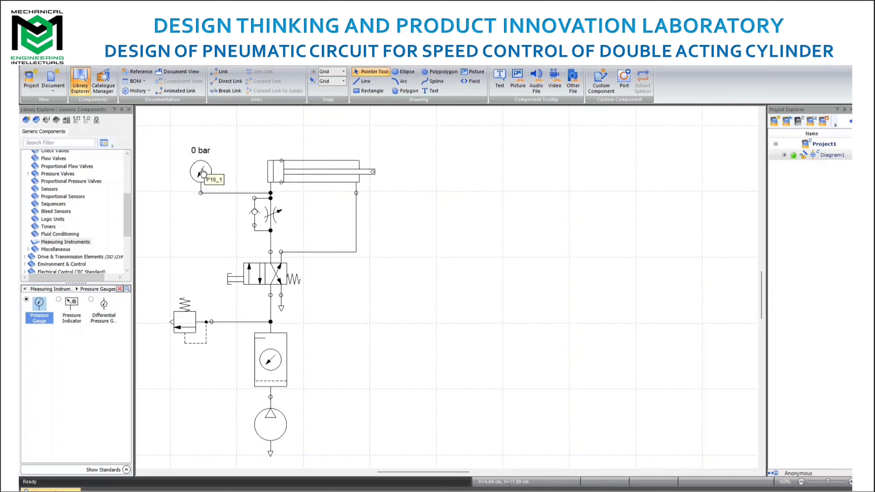
Copy the pressure gauge directly below the first one and link the copy to the directional valve's upper-left port
{"action": "left_click_drag", "start_coordinate": [202, 171], "coordinate": [204, 226]}
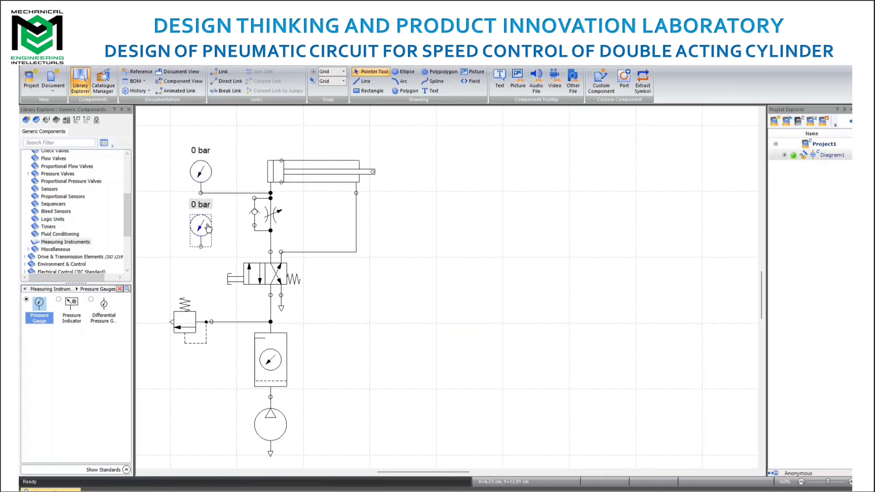
{"action": "left_click", "coordinate": [398, 255]}
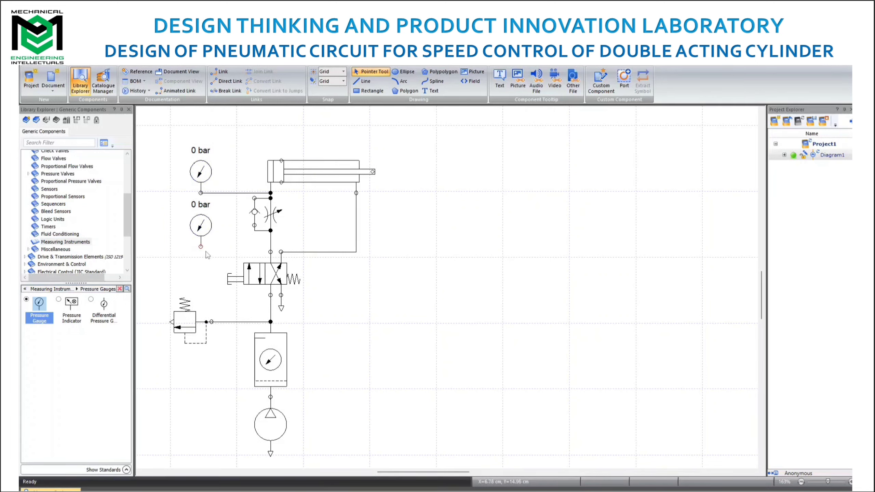
{"action": "mouse_move", "coordinate": [201, 247]}
{"action": "left_mouse_down"}
{"action": "mouse_move", "coordinate": [257, 252]}
{"action": "mouse_move", "coordinate": [198, 258]}
{"action": "mouse_move", "coordinate": [271, 252]}
{"action": "left_mouse_up"}
Copy the pressure gauge to the right of the circuit and link it to the line feeding the cylinder's right port
{"action": "left_click_drag", "start_coordinate": [202, 173], "coordinate": [396, 207]}
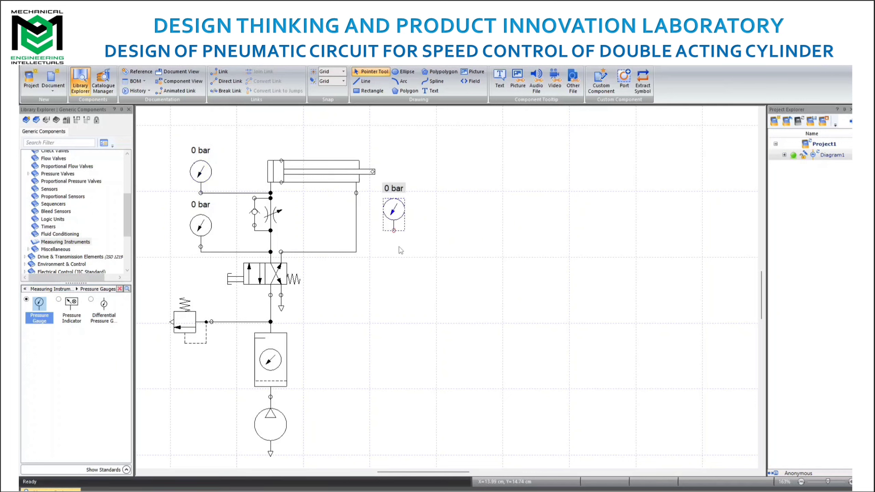
{"action": "left_click", "coordinate": [395, 239]}
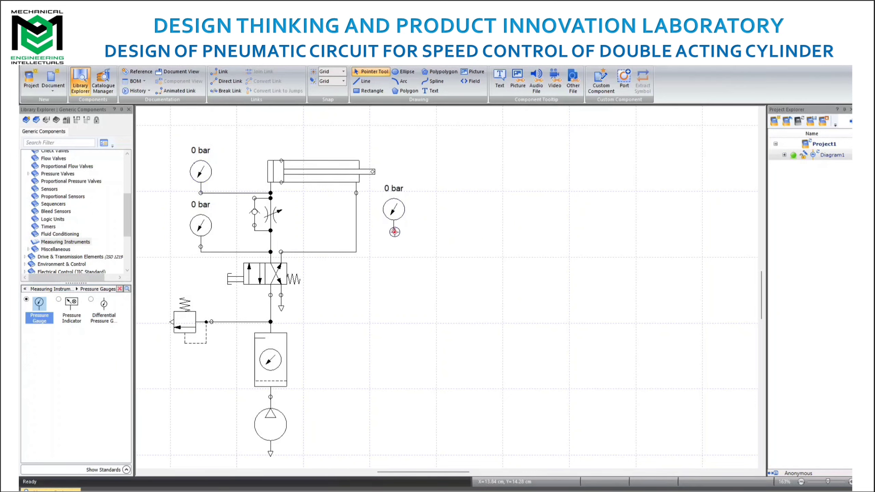
{"action": "left_click_drag", "start_coordinate": [395, 230], "coordinate": [357, 231]}
{"action": "left_click_drag", "start_coordinate": [354, 234], "coordinate": [356, 231]}
Set the variable throttle valve's Internal Diameter (Di) to 0.2 mm and close its component properties
{"action": "double_click", "coordinate": [272, 218]}
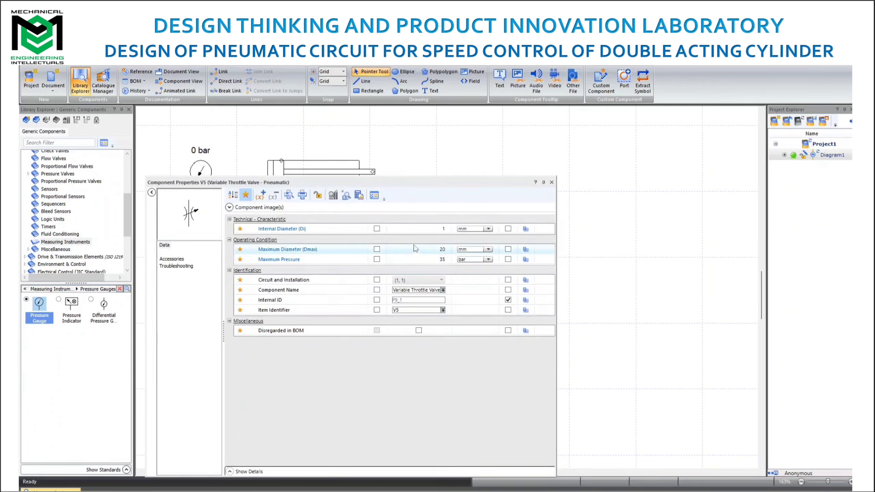
{"action": "left_click", "coordinate": [444, 230]}
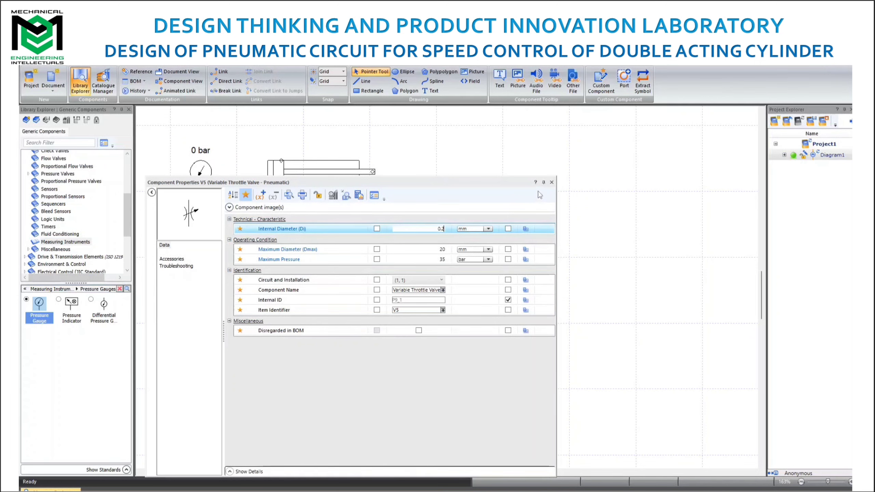
{"action": "left_click", "coordinate": [551, 182]}
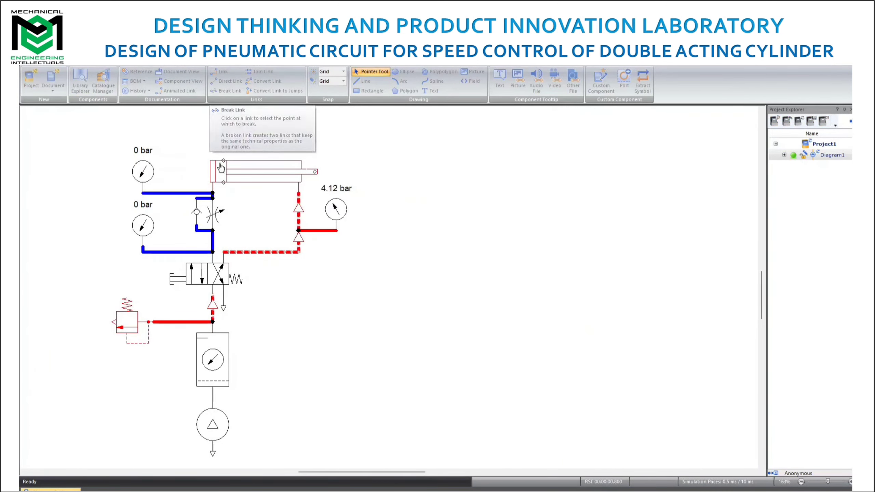
Switch the directional valve back and forth in the running simulation to extend and retract the cylinder repeatedly, and stop the simulation
{"action": "left_click", "coordinate": [177, 281]}
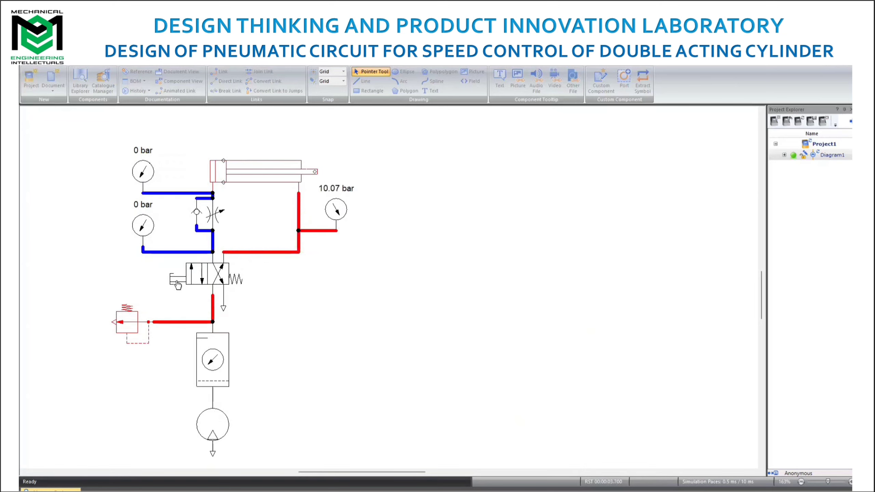
{"action": "left_click", "coordinate": [177, 284]}
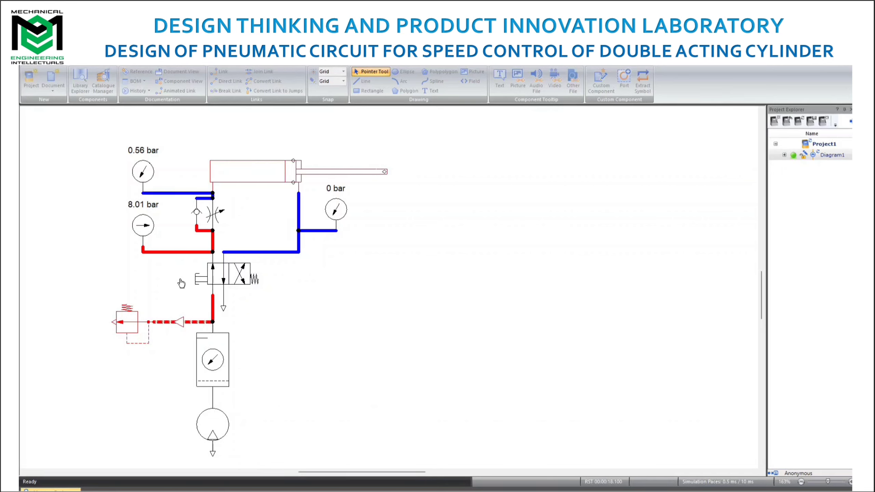
{"action": "left_click", "coordinate": [181, 283]}
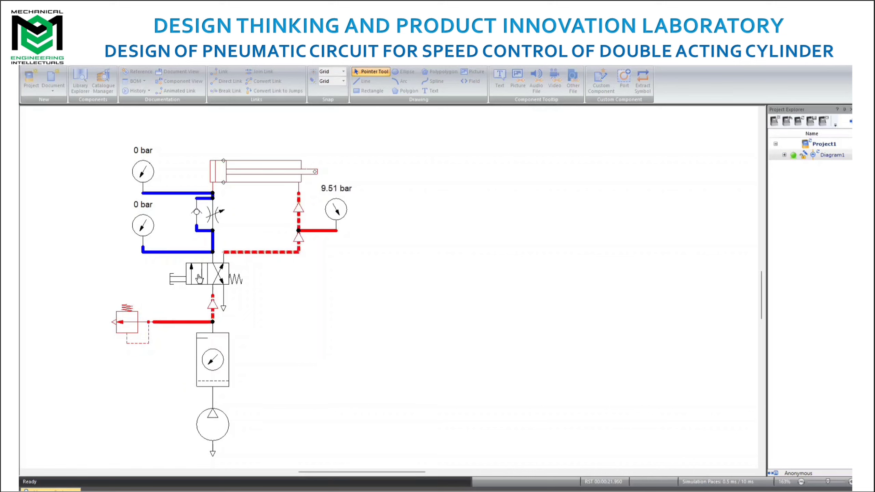
{"action": "left_click", "coordinate": [199, 279]}
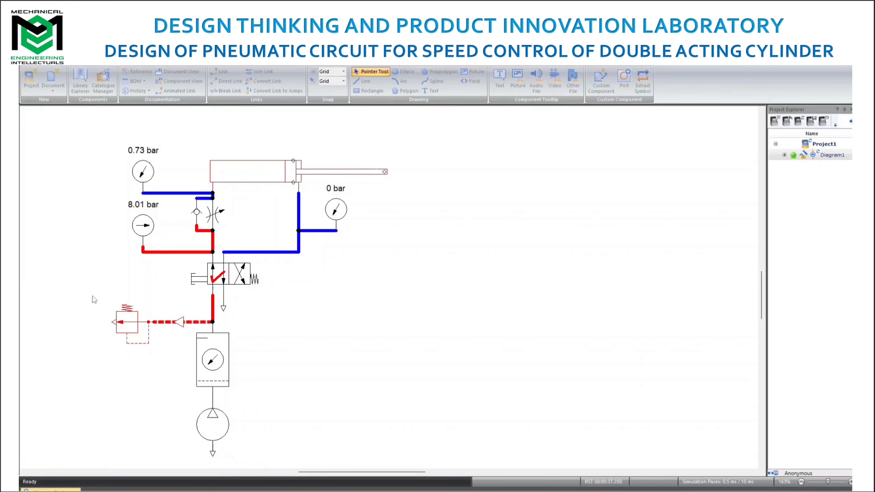
{"action": "left_click", "coordinate": [245, 285]}
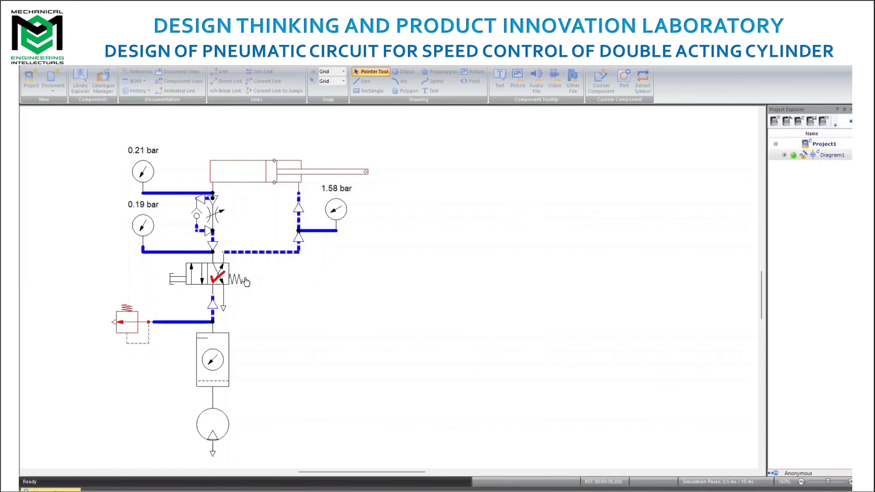
{"action": "left_click", "coordinate": [142, 65]}
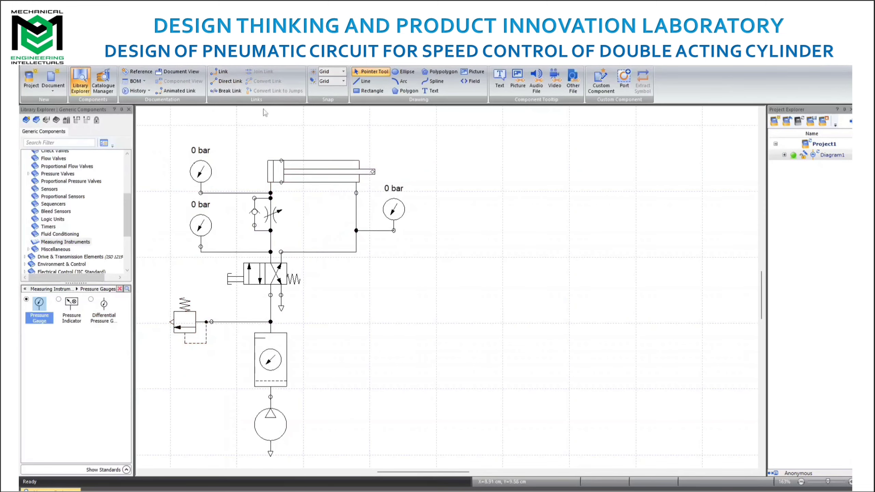
Set the variable throttle valve's Internal Diameter (Di) to 0.5 mm and close its component properties
{"action": "double_click", "coordinate": [272, 218]}
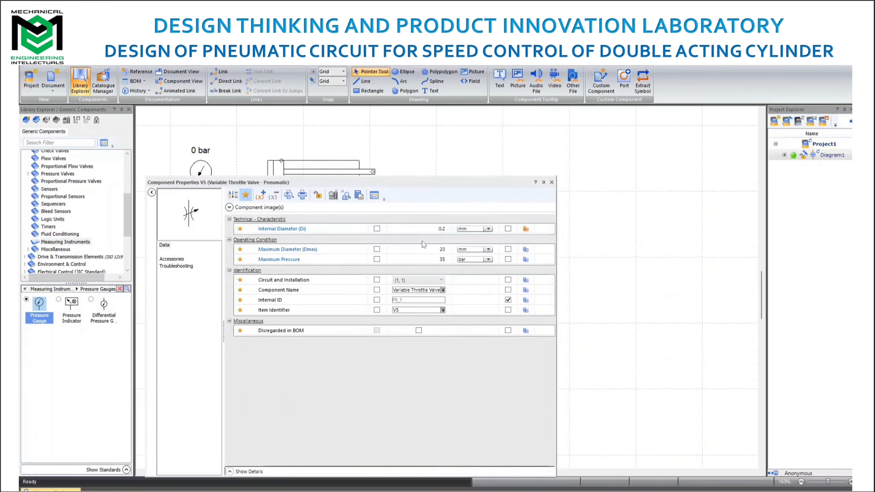
{"action": "left_click", "coordinate": [443, 230]}
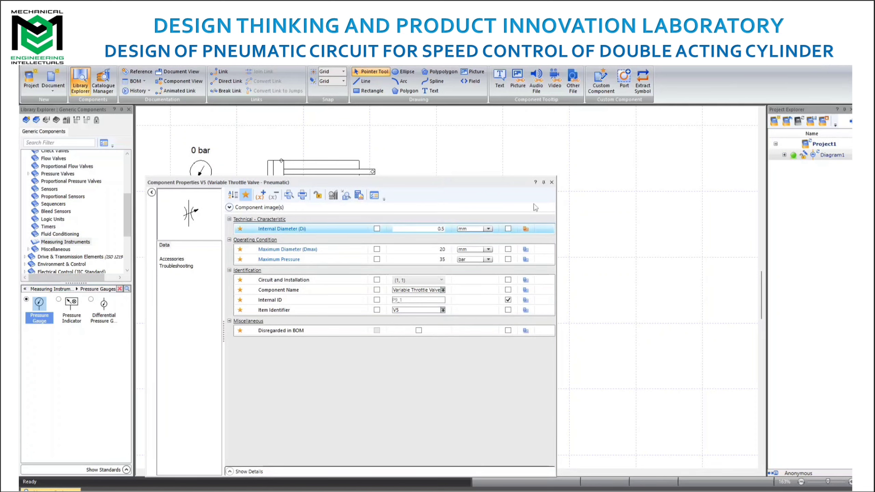
{"action": "left_click", "coordinate": [551, 182]}
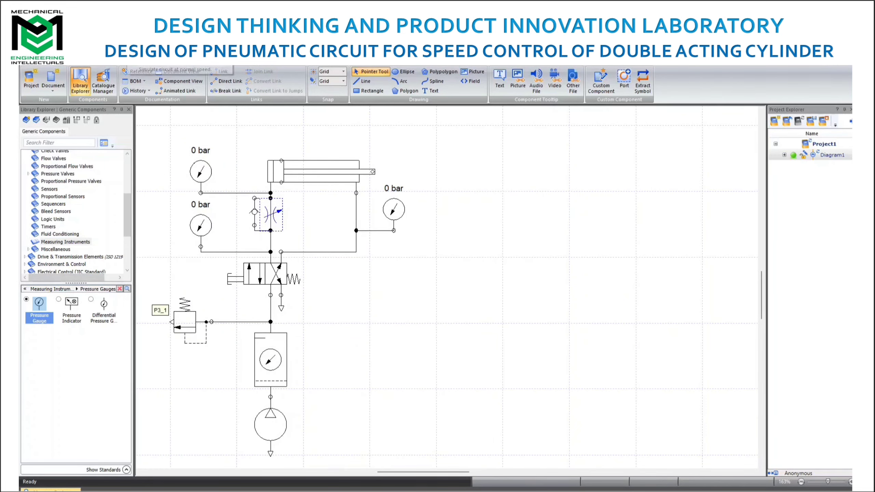
Simulate the circuit with the 0.5 mm throttle, switch the directional valve to extend and retract the cylinder, and end the simulation
{"action": "key", "text": "F5"}
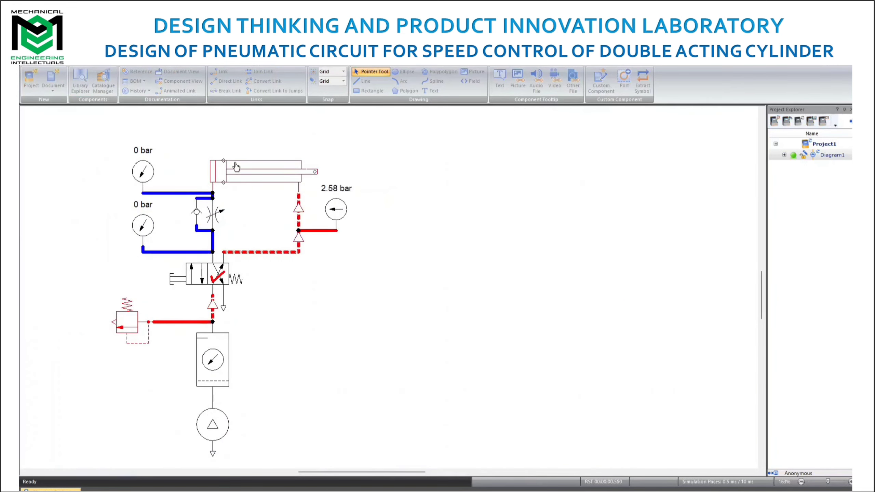
{"action": "left_click", "coordinate": [206, 268]}
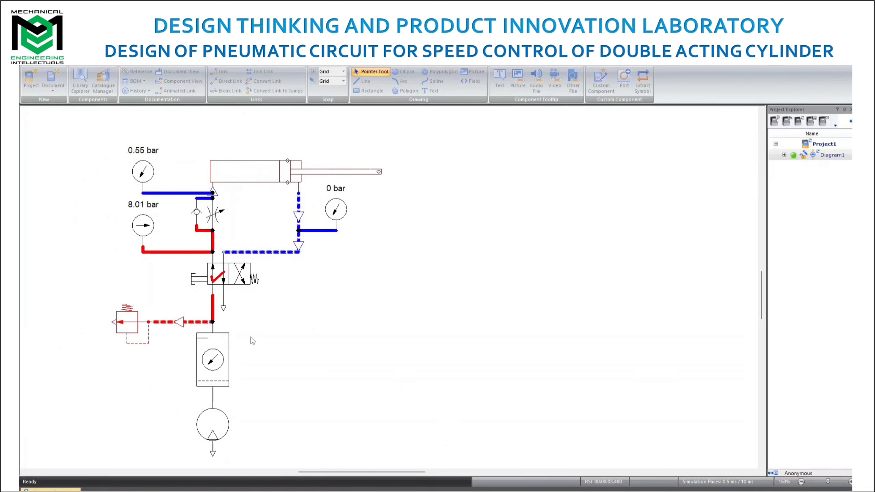
{"action": "left_click", "coordinate": [242, 283]}
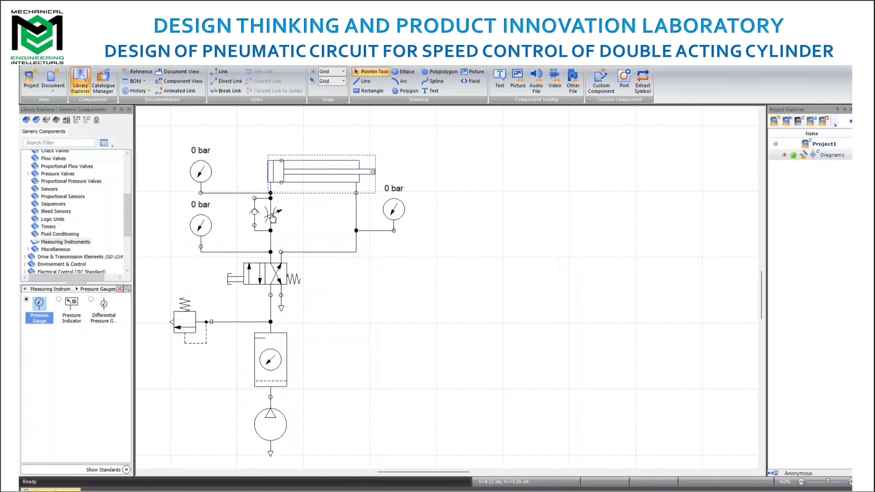
Set the variable throttle valve's Internal Diameter (Di) to 1 mm and close its component properties
{"action": "double_click", "coordinate": [274, 213]}
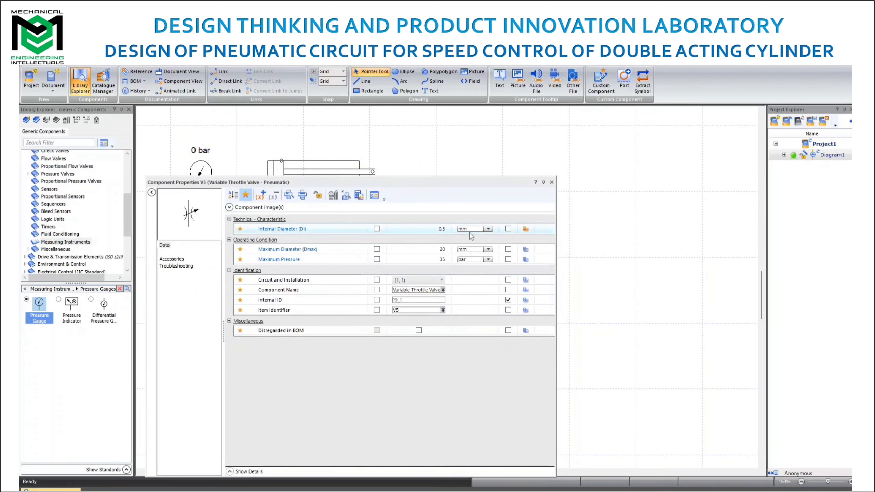
{"action": "left_click", "coordinate": [442, 228]}
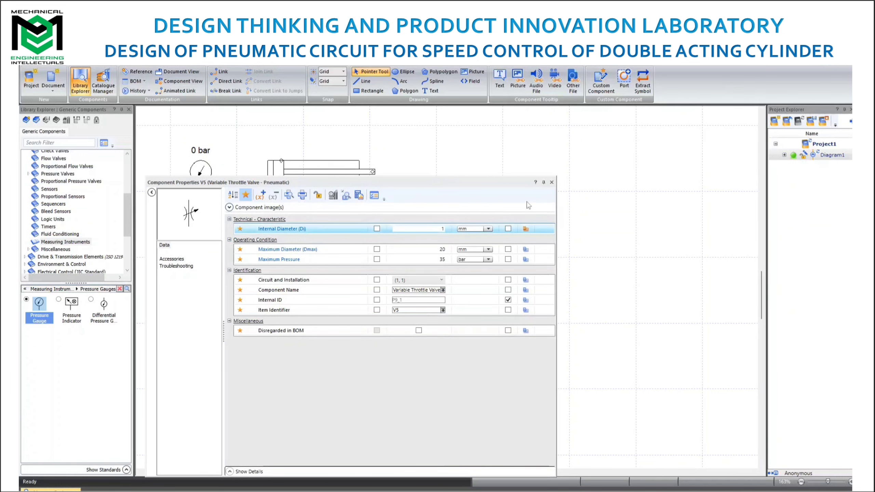
{"action": "left_click", "coordinate": [552, 182]}
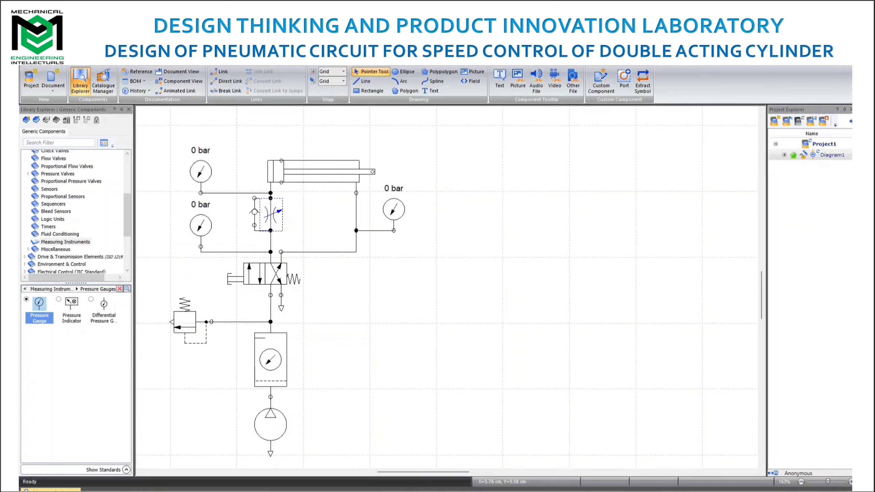
Simulate the circuit with the 1 mm throttle, switch the directional valve to extend and retract the cylinder, and end the simulation
{"action": "left_click", "coordinate": [165, 51]}
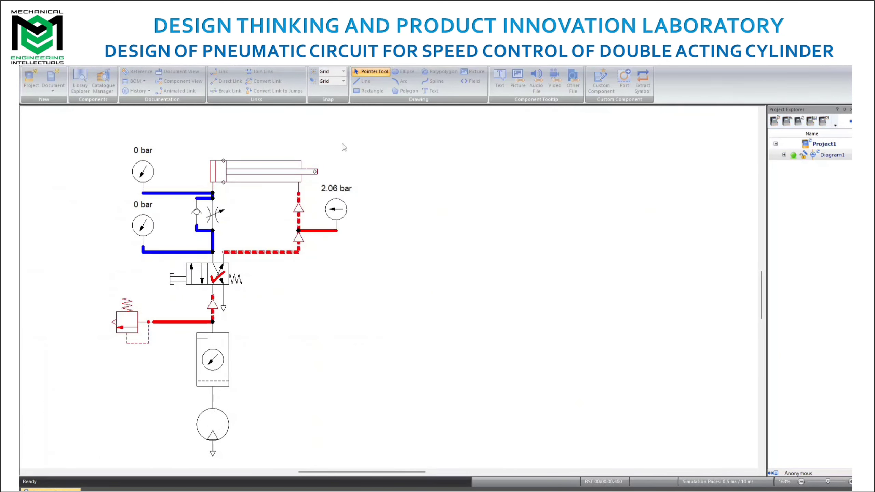
{"action": "left_click", "coordinate": [199, 276]}
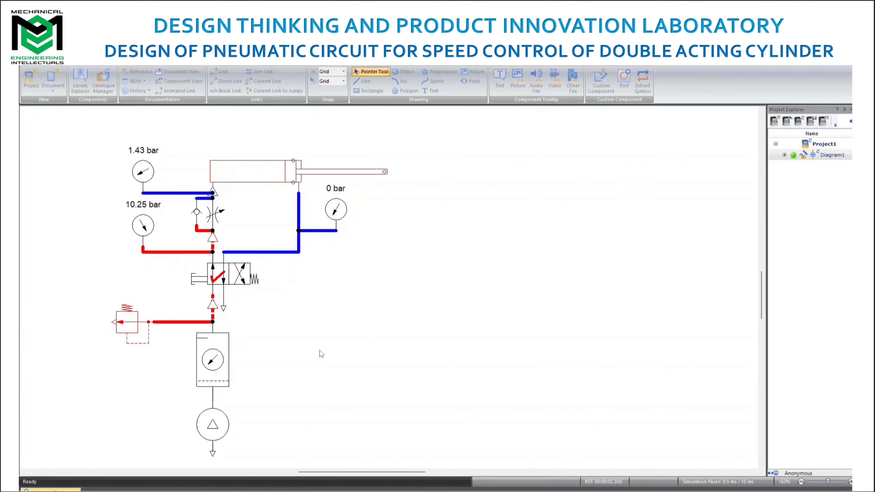
{"action": "left_click", "coordinate": [242, 280]}
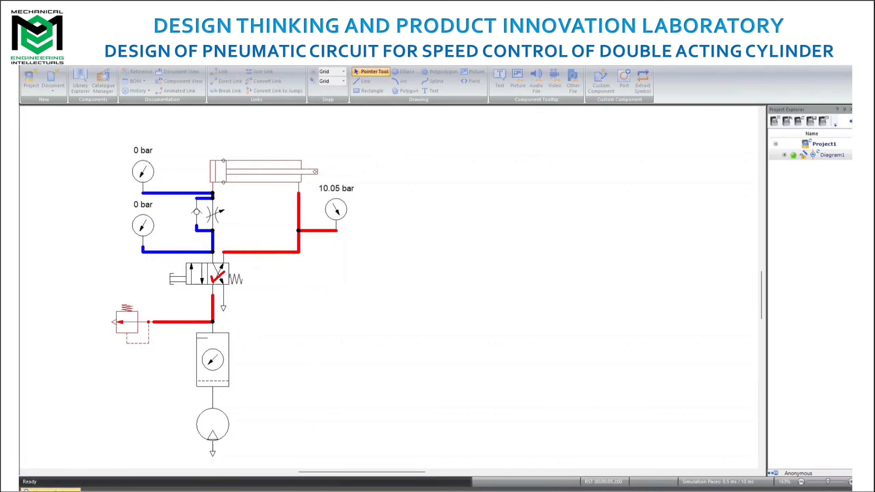
{"action": "key", "text": "Escape"}
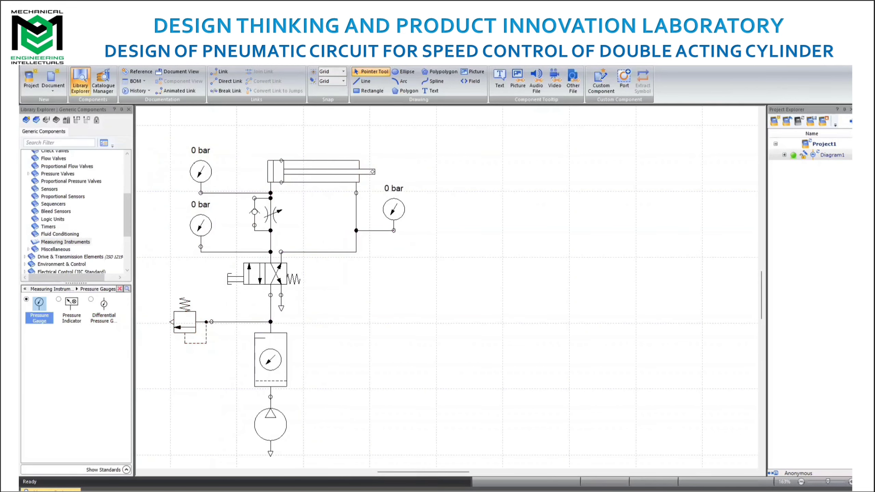